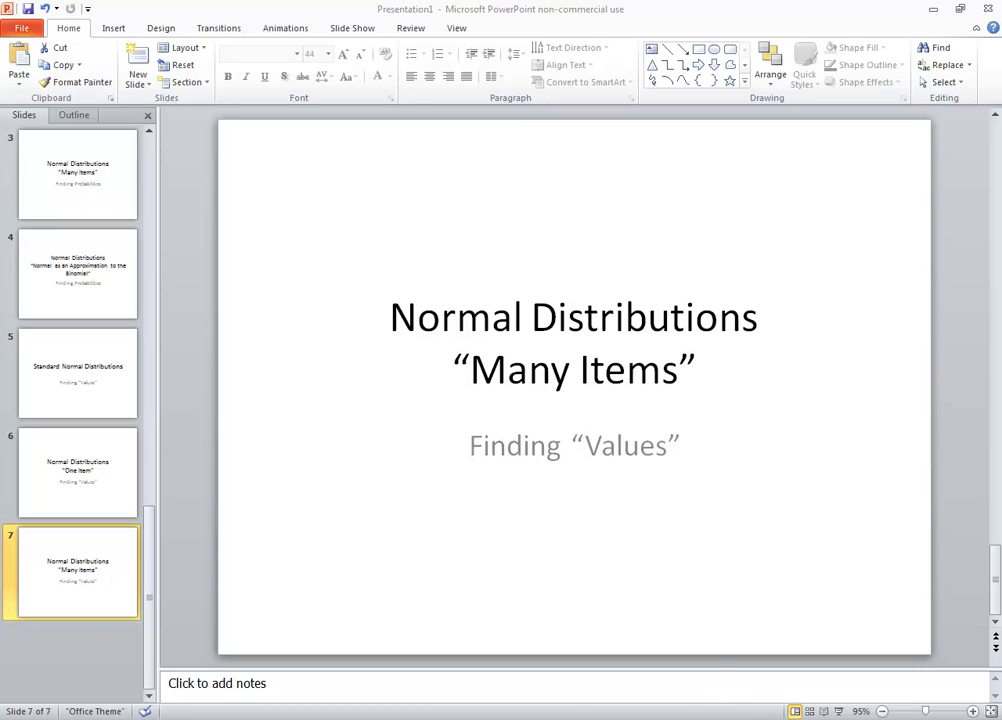
Return to the Finding Values notes page and draw an asterisk under the MANY ITEMS box
key("alt+Tab")
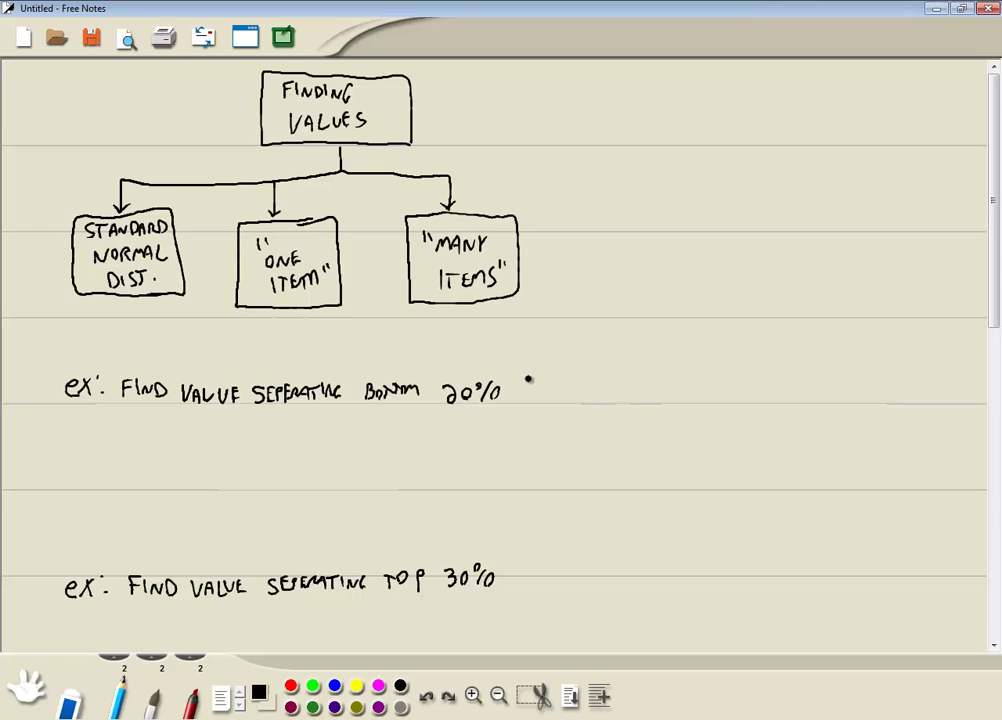
mouse_move(462, 317)
left_mouse_down()
mouse_move(468, 327)
mouse_move(459, 327)
mouse_move(471, 322)
left_mouse_up()
Handwrite μ = 50, σ = 3 and n = 25 in a column right of MANY ITEMS
left_click_drag(660, 280, 694, 287)
mouse_move(684, 292)
left_mouse_down()
mouse_move(711, 294)
mouse_move(735, 280)
left_mouse_up()
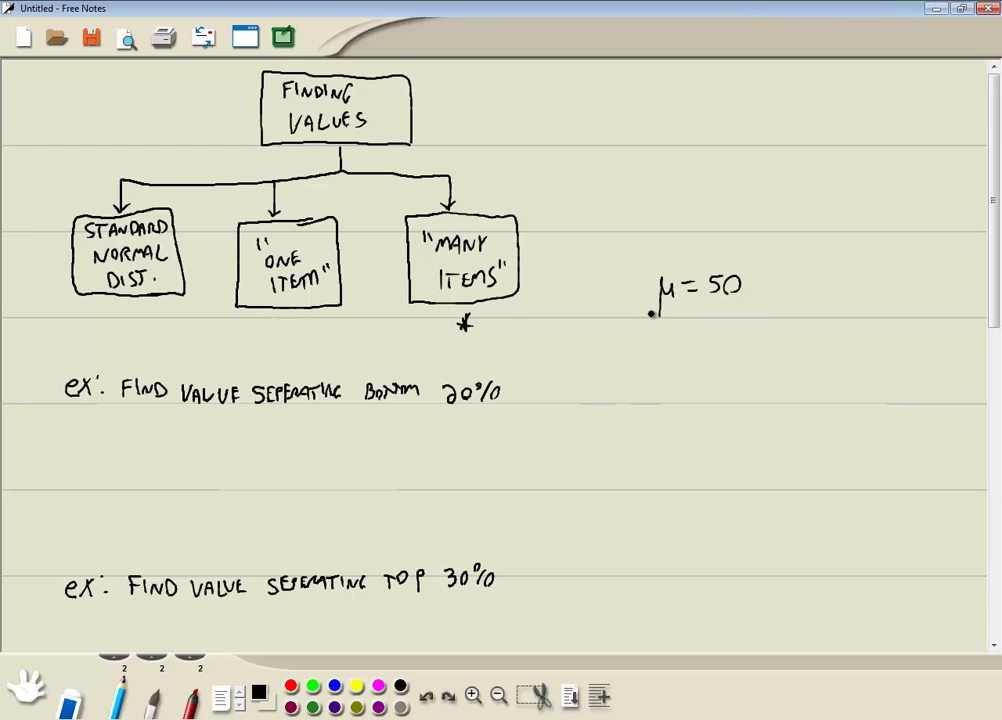
left_click_drag(667, 329, 713, 345)
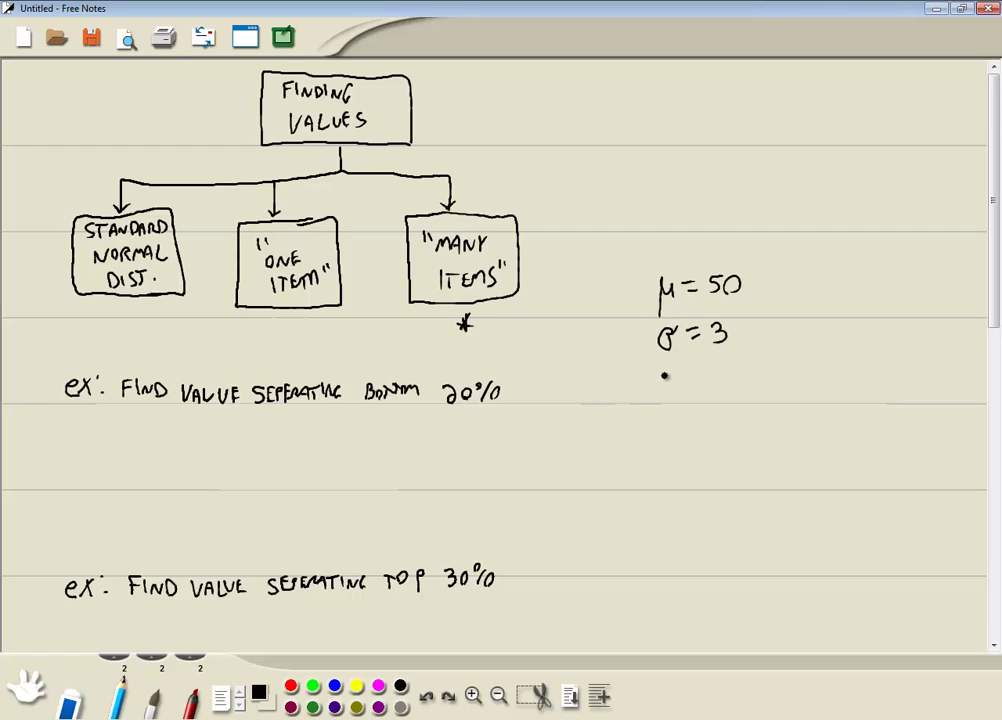
mouse_move(664, 372)
left_mouse_down()
mouse_move(677, 386)
mouse_move(699, 373)
left_mouse_up()
mouse_move(687, 382)
left_mouse_down()
mouse_move(721, 387)
mouse_move(737, 370)
left_mouse_up()
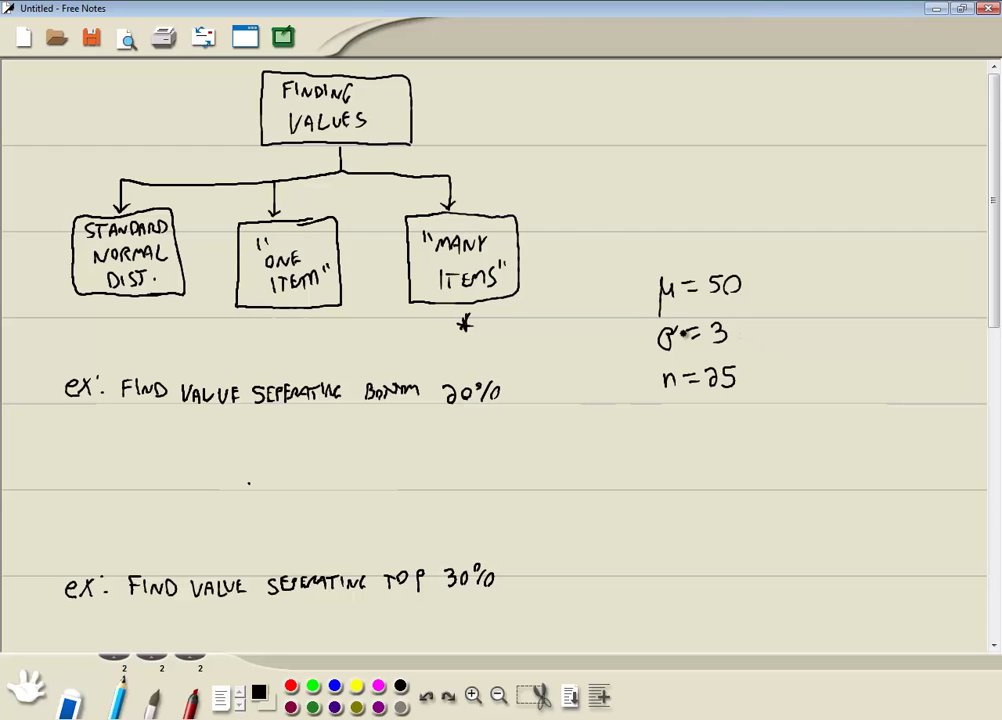
Handwrite NORMALD_ICDF(μ, σ/√n, AREA TO LEFT), erasing the mistaken CDF letters along the way
mouse_move(579, 203)
left_mouse_down()
mouse_move(646, 206)
mouse_move(676, 195)
left_mouse_up()
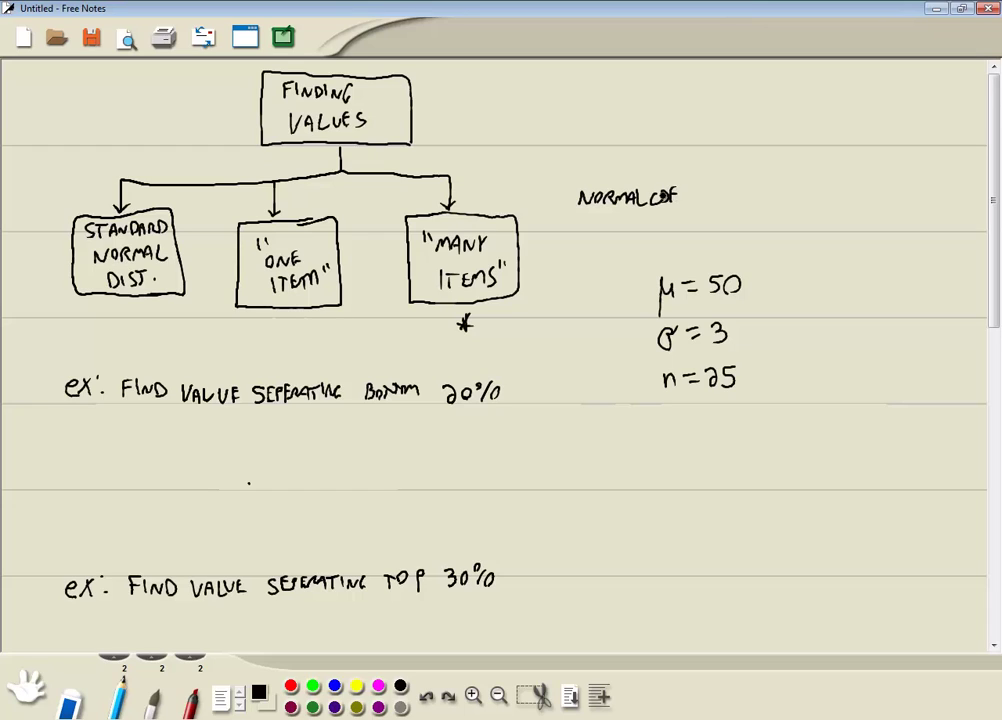
mouse_move(650, 197)
left_mouse_down()
mouse_move(673, 197)
mouse_move(653, 206)
mouse_move(719, 203)
left_mouse_up()
mouse_move(719, 190)
left_mouse_down()
mouse_move(720, 203)
mouse_move(745, 203)
mouse_move(757, 188)
left_mouse_up()
left_click_drag(745, 196, 761, 205)
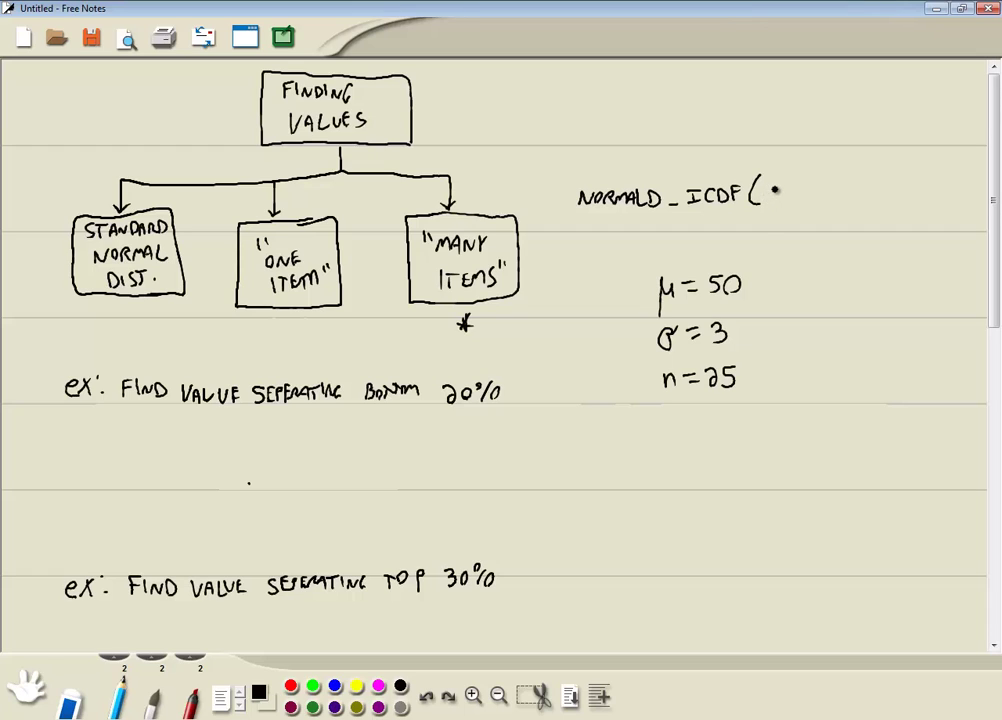
mouse_move(771, 187)
left_mouse_down()
mouse_move(771, 208)
mouse_move(794, 206)
left_mouse_up()
mouse_move(823, 167)
left_mouse_down()
mouse_move(829, 158)
mouse_move(840, 181)
mouse_move(824, 203)
mouse_move(845, 188)
mouse_move(843, 205)
mouse_move(854, 206)
left_mouse_up()
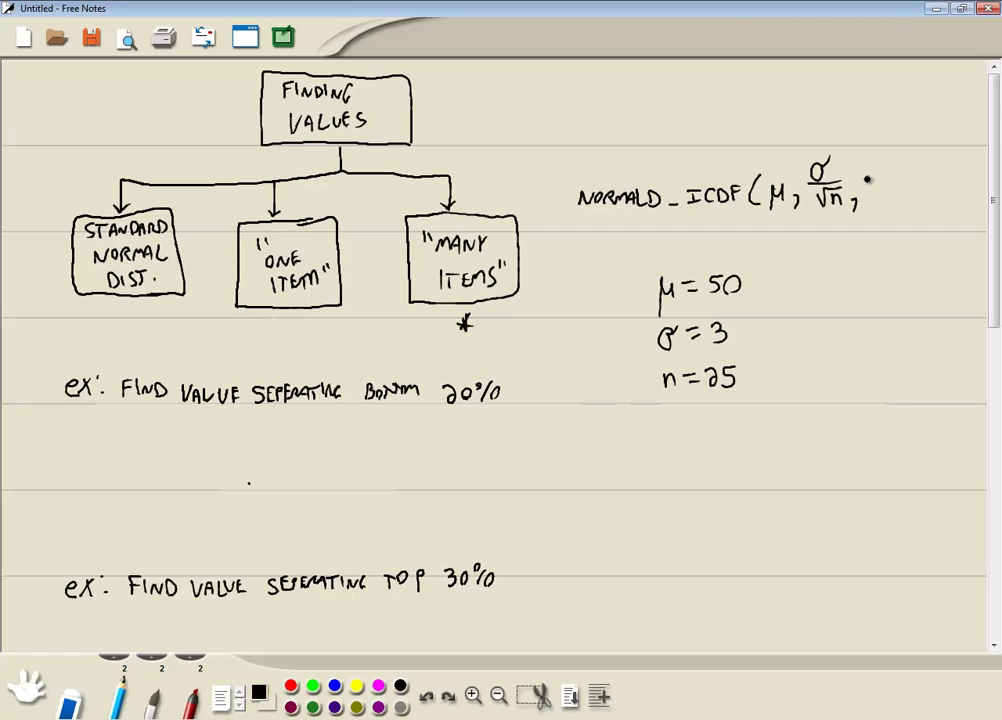
mouse_move(867, 180)
left_mouse_down()
mouse_move(905, 173)
mouse_move(912, 159)
mouse_move(922, 170)
mouse_move(890, 202)
mouse_move(921, 203)
left_mouse_up()
left_click_drag(930, 160, 934, 207)
Sketch the bottom-20% bell curve with a divider, labels .20 and .80, and an arrow to '?'
mouse_move(185, 479)
left_mouse_down()
mouse_move(236, 436)
mouse_move(296, 415)
mouse_move(366, 439)
mouse_move(400, 483)
left_mouse_up()
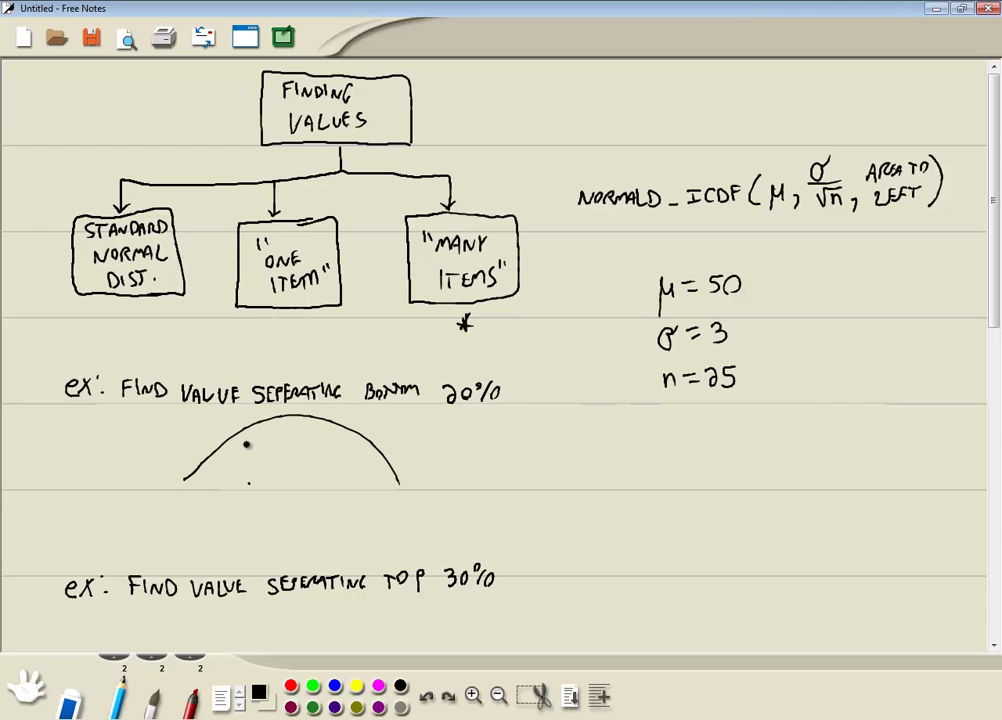
mouse_move(247, 428)
left_mouse_down()
mouse_move(247, 485)
mouse_move(222, 473)
mouse_move(227, 464)
left_mouse_up()
left_click(210, 471)
left_click(280, 464)
mouse_move(296, 452)
left_mouse_down()
mouse_move(292, 460)
mouse_move(306, 453)
left_mouse_up()
left_click_drag(249, 484, 250, 518)
left_click(252, 530)
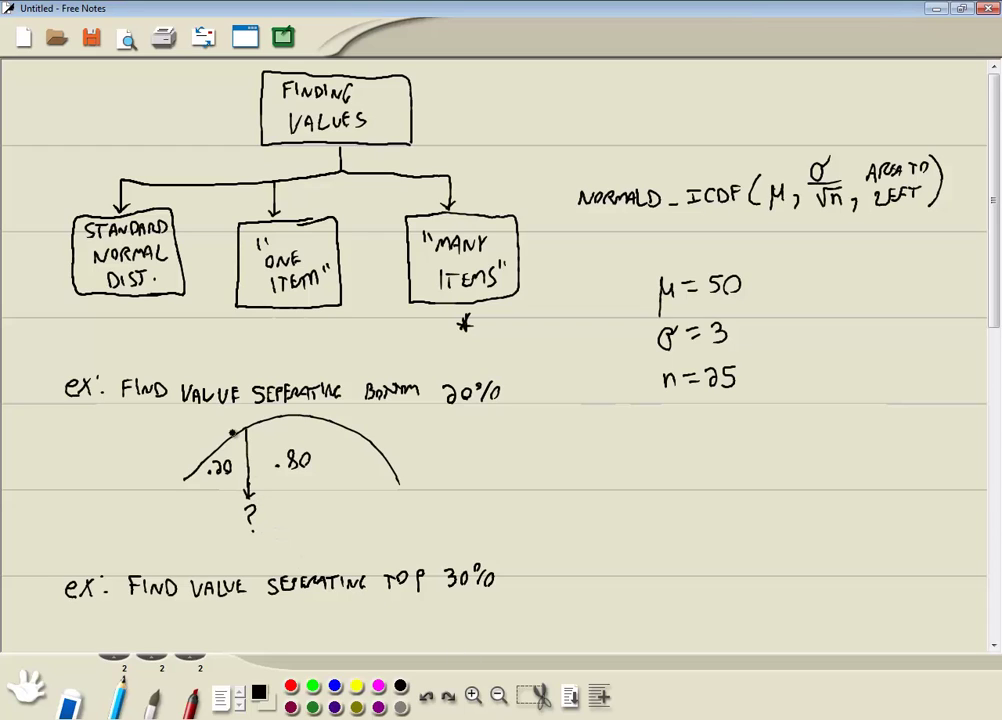
mouse_move(247, 485)
left_mouse_down()
mouse_move(247, 435)
mouse_move(247, 493)
left_mouse_up()
In HP Prime, delete all the old entries from the calculation history
key("alt+Tab")
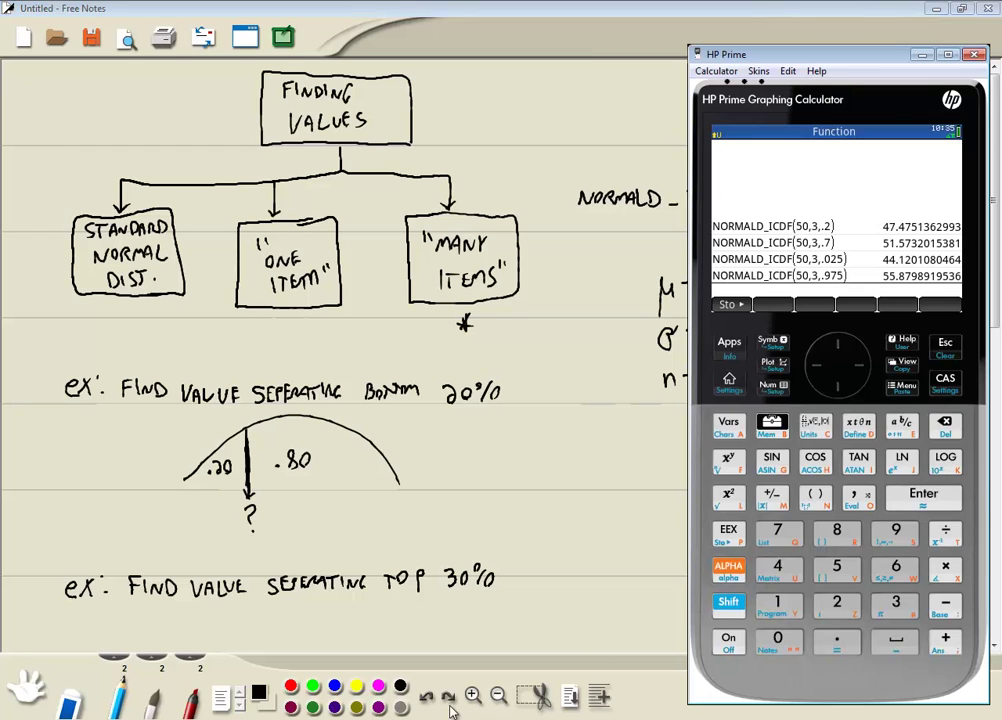
left_click(840, 349)
left_click(952, 426)
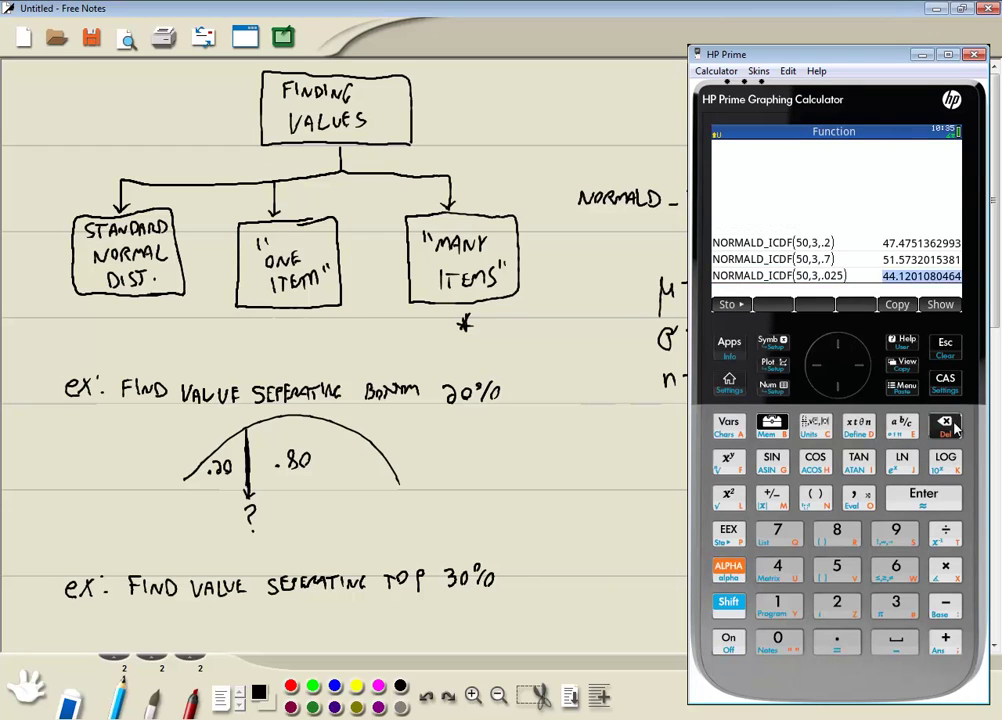
left_click(952, 426)
left_click(952, 426)
left_click(952, 426)
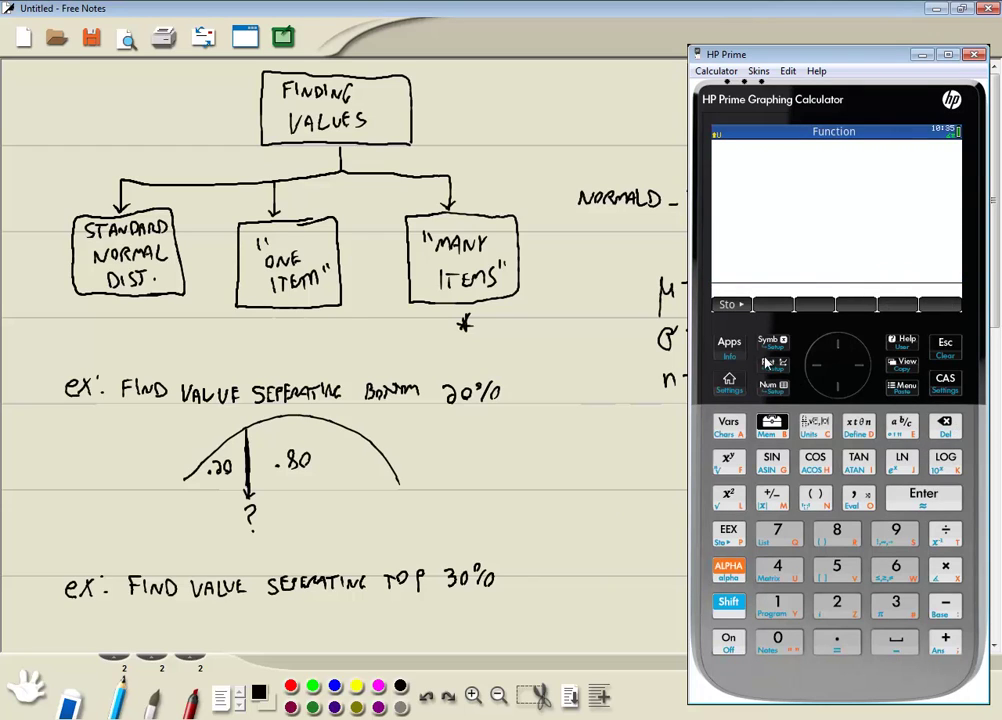
From the home view, insert NORMALD_ICDF() via Toolbox Math > Probability > Inverse > Normal
left_click(729, 345)
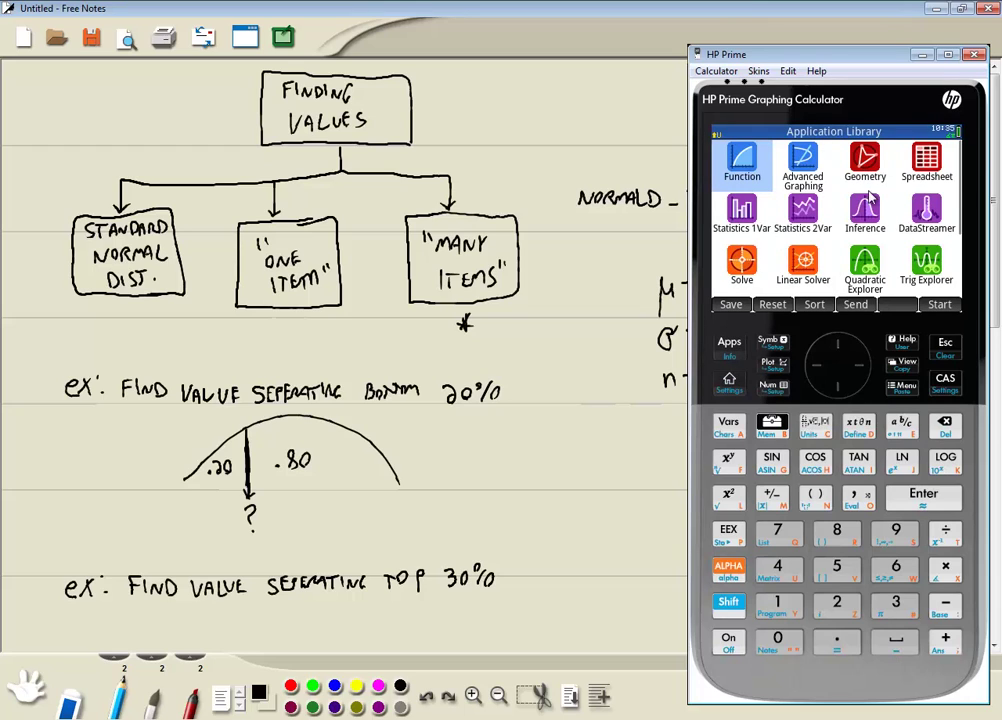
left_click(729, 382)
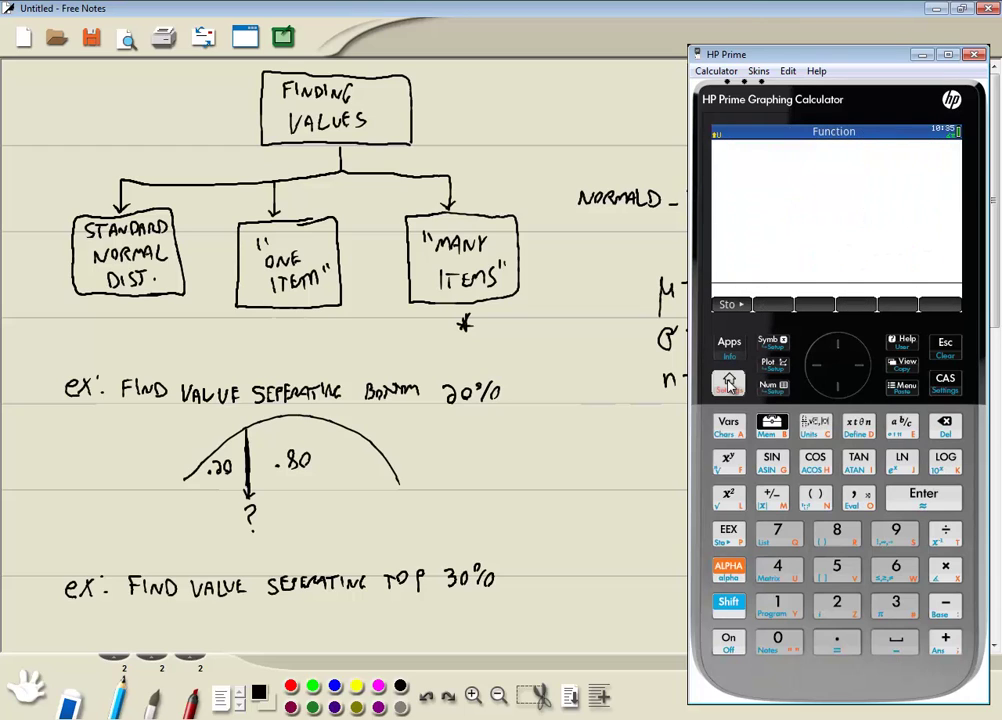
left_click(772, 425)
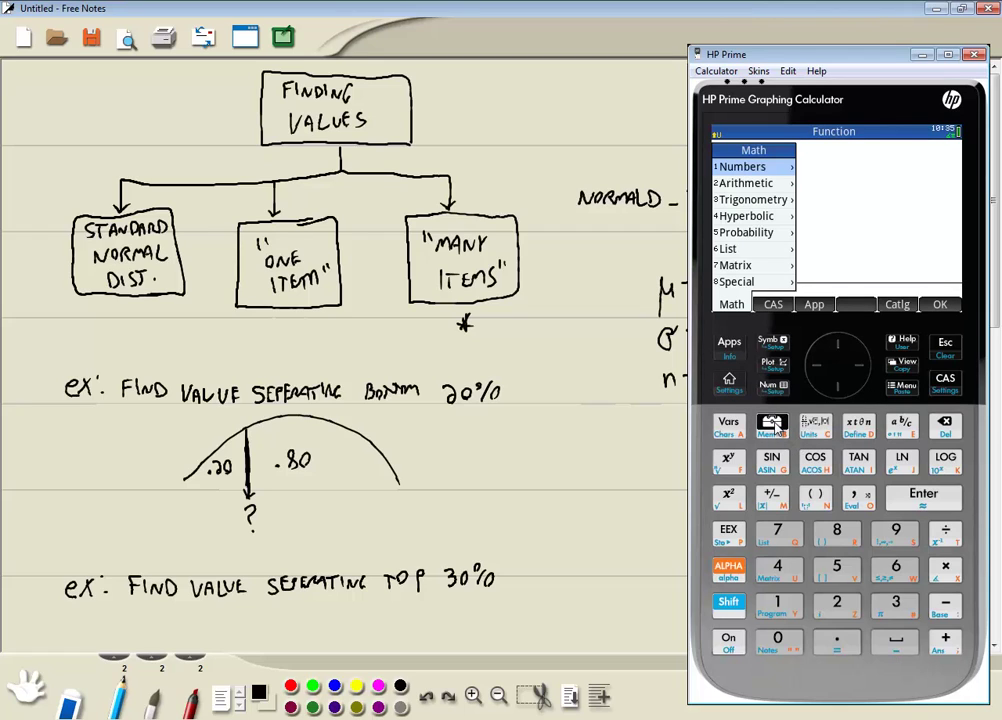
left_click(815, 304)
left_click(744, 306)
left_click(857, 575)
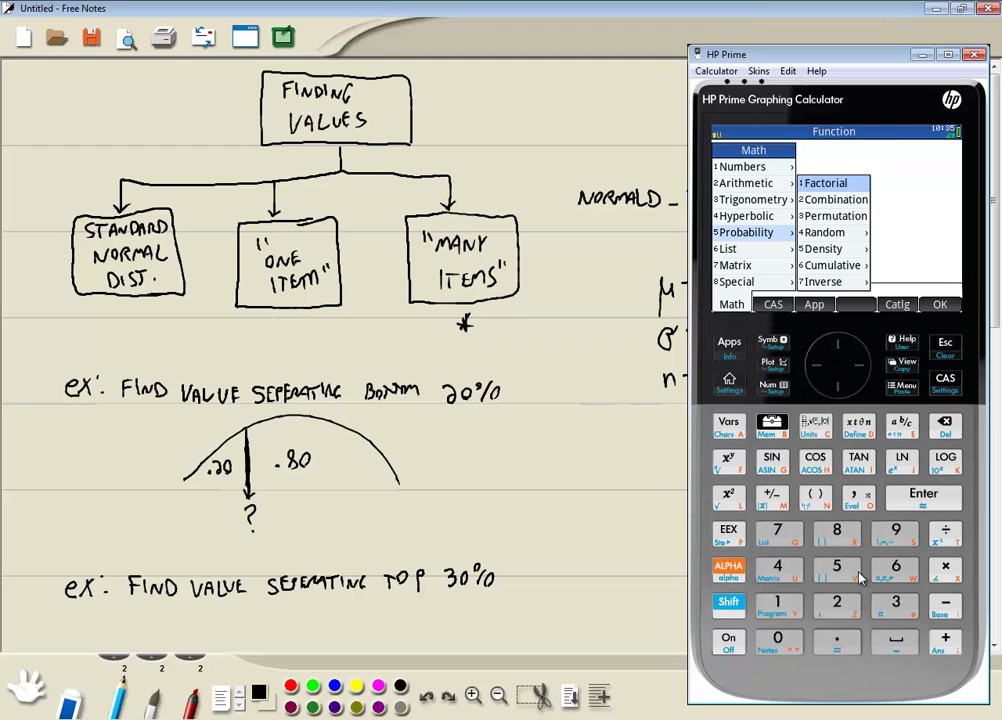
left_click(805, 284)
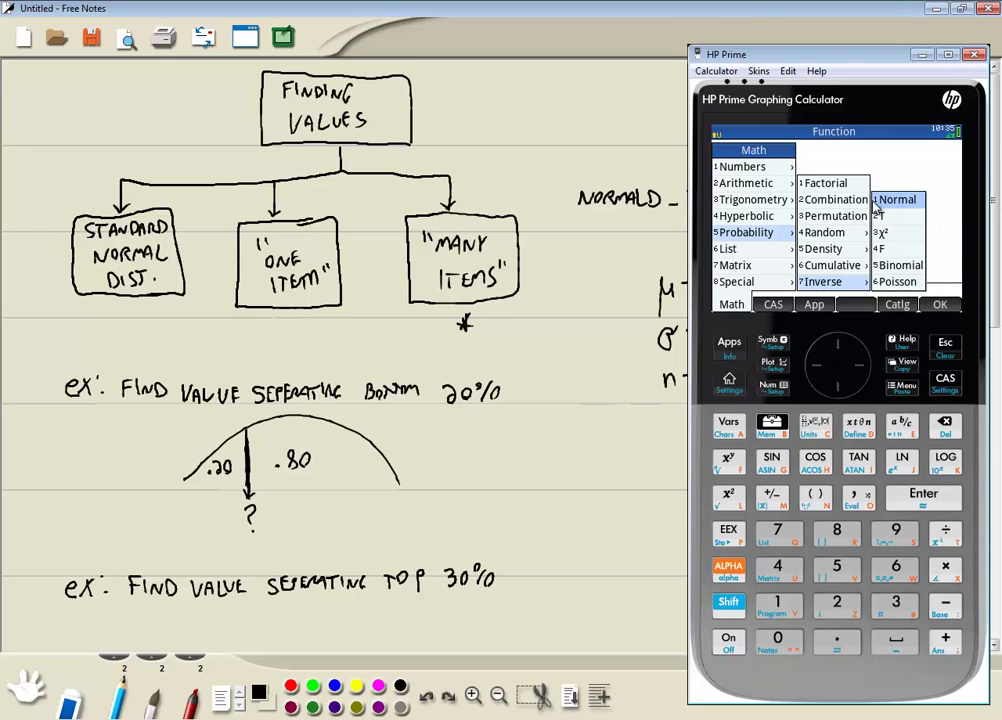
left_click(775, 603)
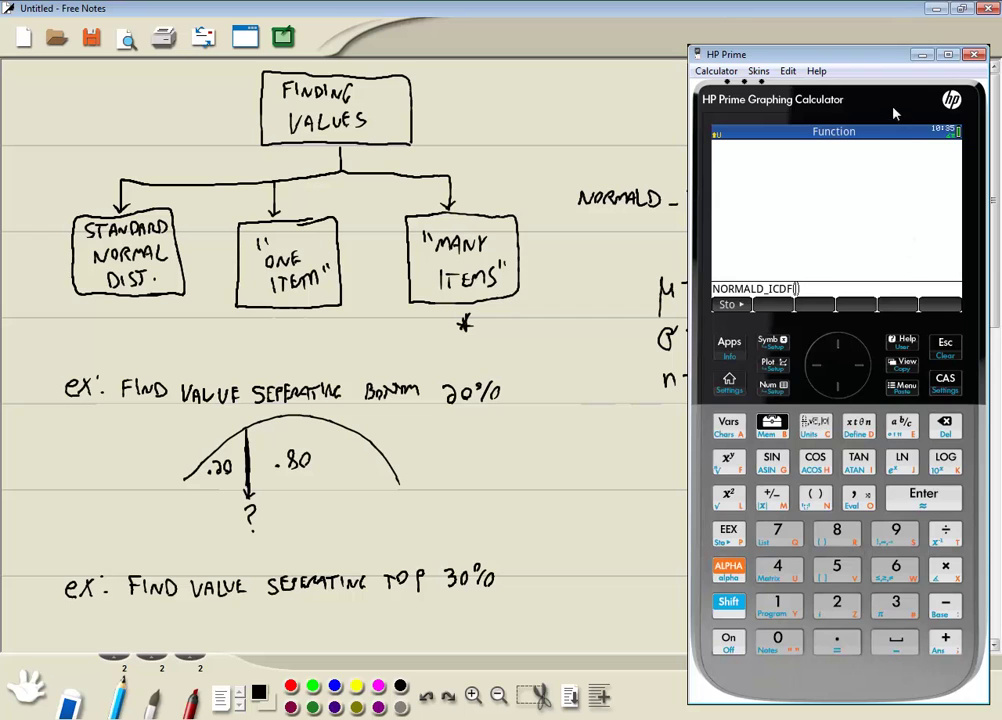
Move the calculator aside and enter the arguments 50 and 3/√25
left_click_drag(870, 55, 473, 54)
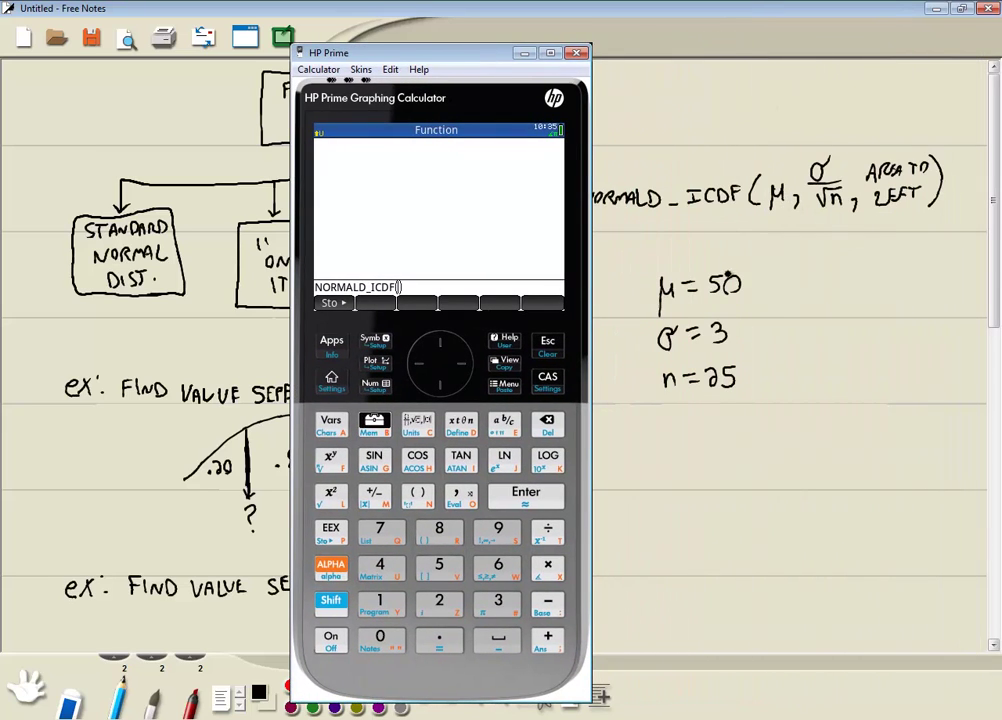
left_click(431, 566)
left_click(380, 637)
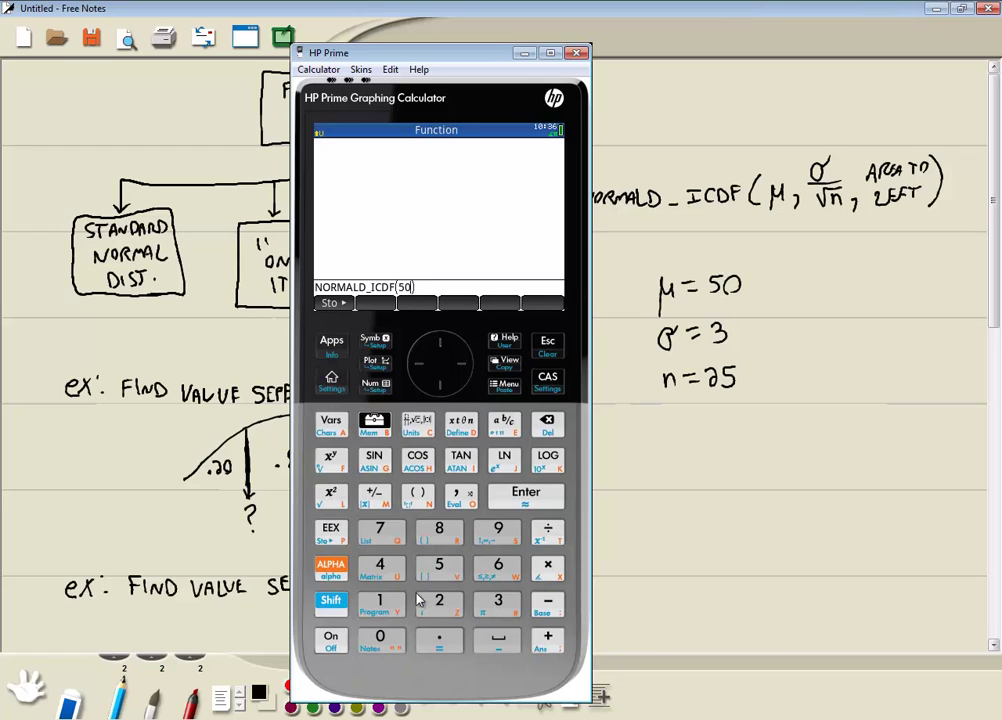
left_click(459, 500)
left_click(500, 605)
left_click(548, 528)
left_click(331, 601)
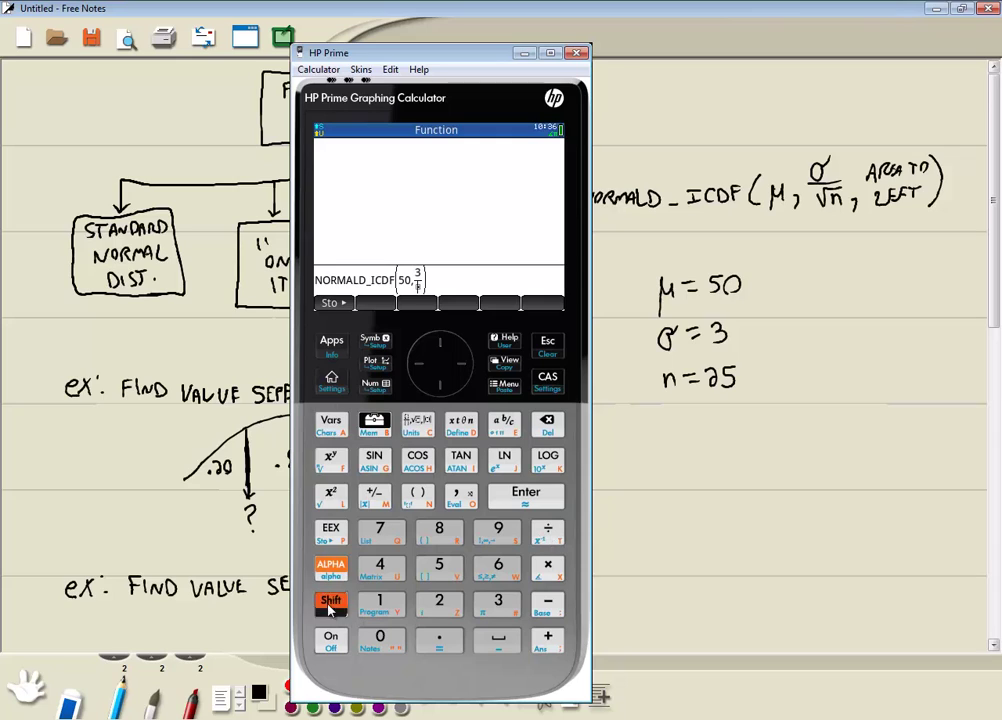
left_click(332, 495)
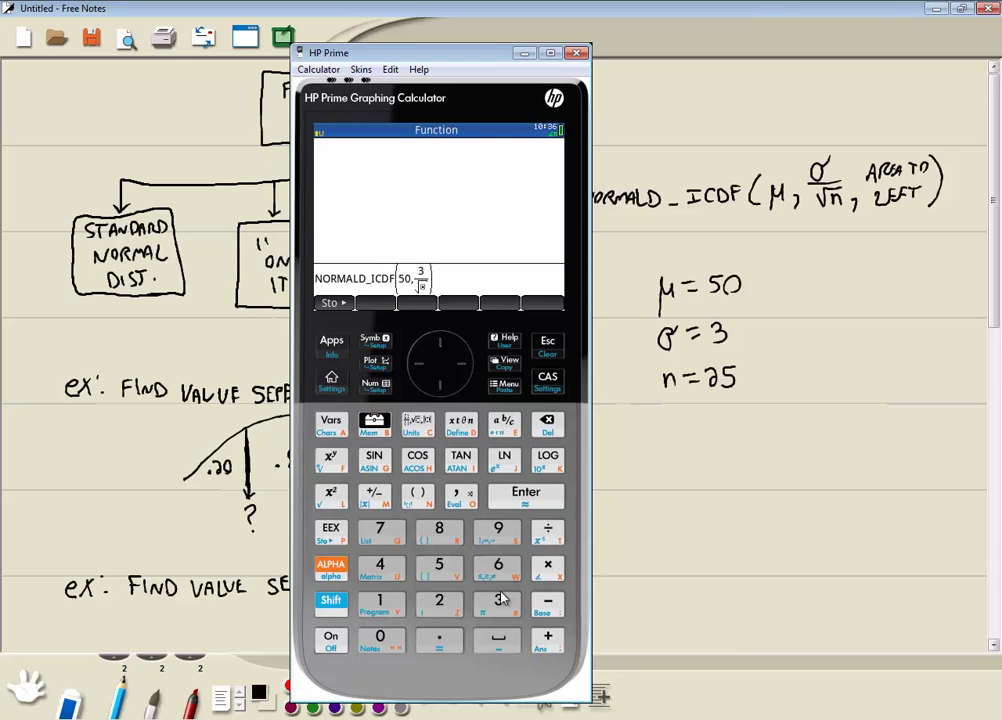
left_click(448, 598)
left_click(437, 562)
Add the area .20 as the last argument and evaluate, getting 49.4950272599
left_click(470, 372)
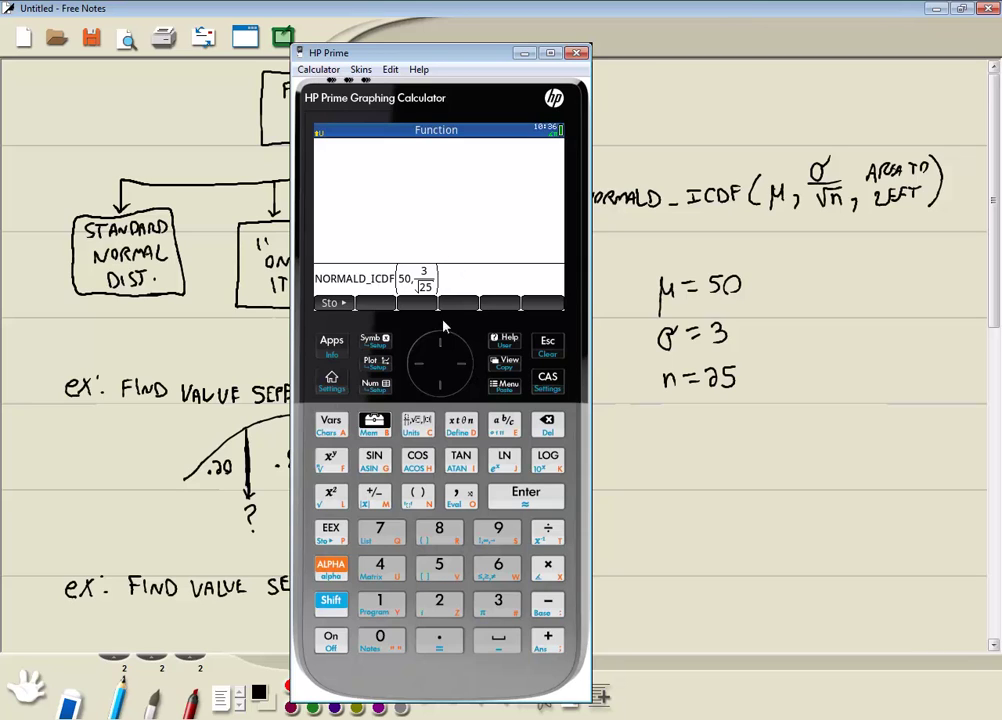
left_click(460, 494)
left_click_drag(480, 57, 839, 66)
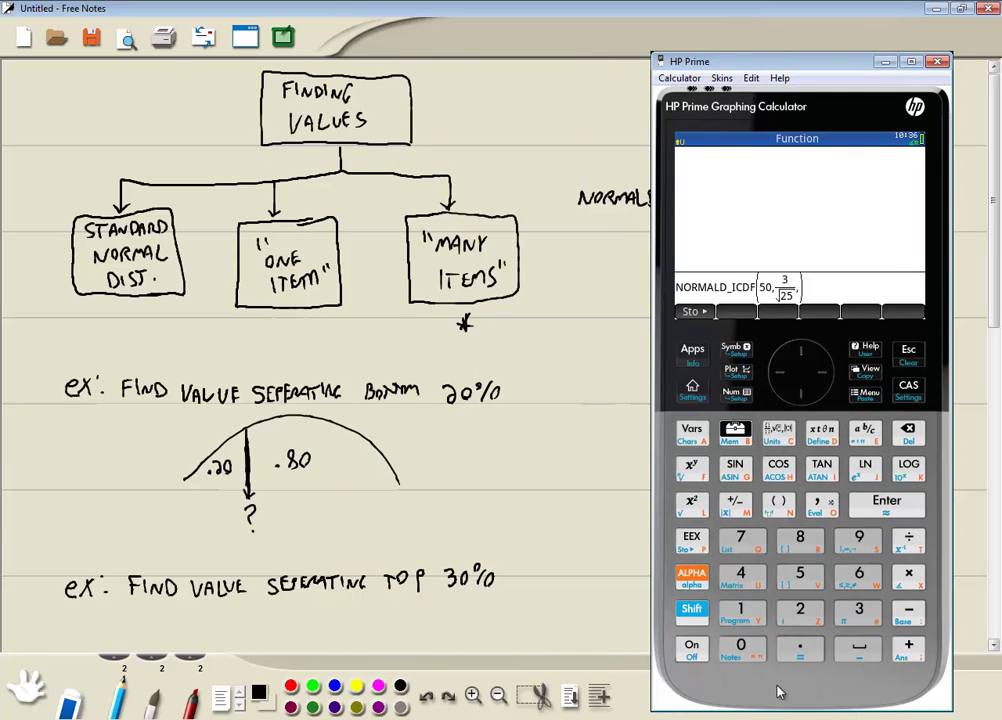
type(",.20")
left_click(908, 512)
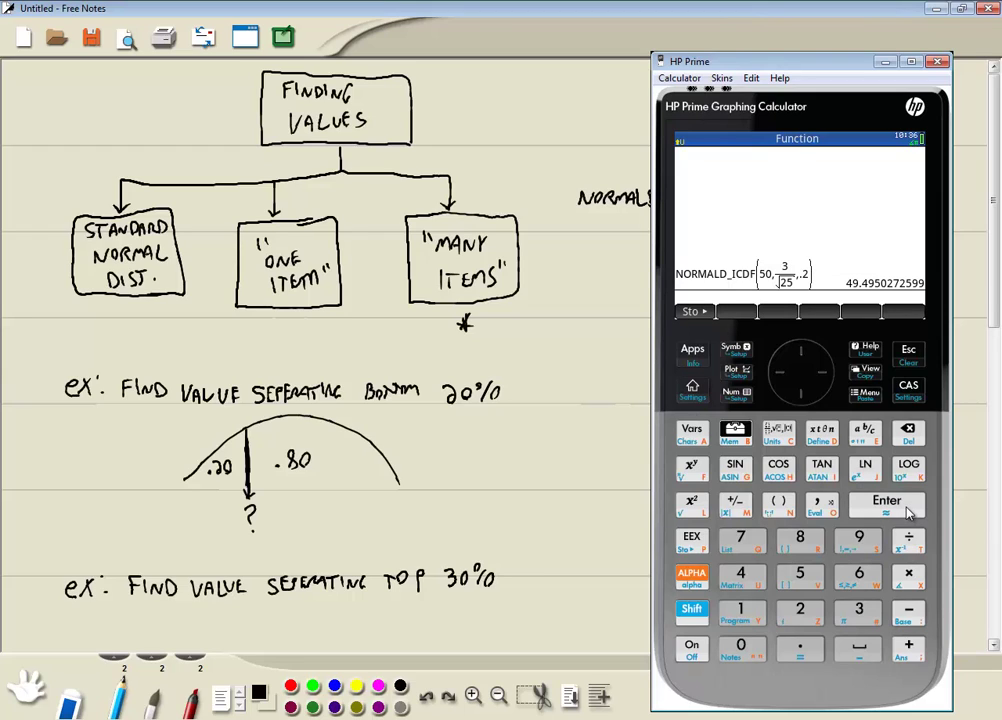
Box the answer 49.5, then sketch the top-30% curve split .70/.30 with a '?' cutoff
left_click(484, 454)
mouse_move(485, 455)
left_mouse_down()
mouse_move(518, 468)
mouse_move(535, 451)
mouse_move(526, 470)
mouse_move(540, 477)
mouse_move(479, 481)
mouse_move(468, 463)
mouse_move(510, 437)
mouse_move(549, 440)
mouse_move(549, 479)
left_mouse_up()
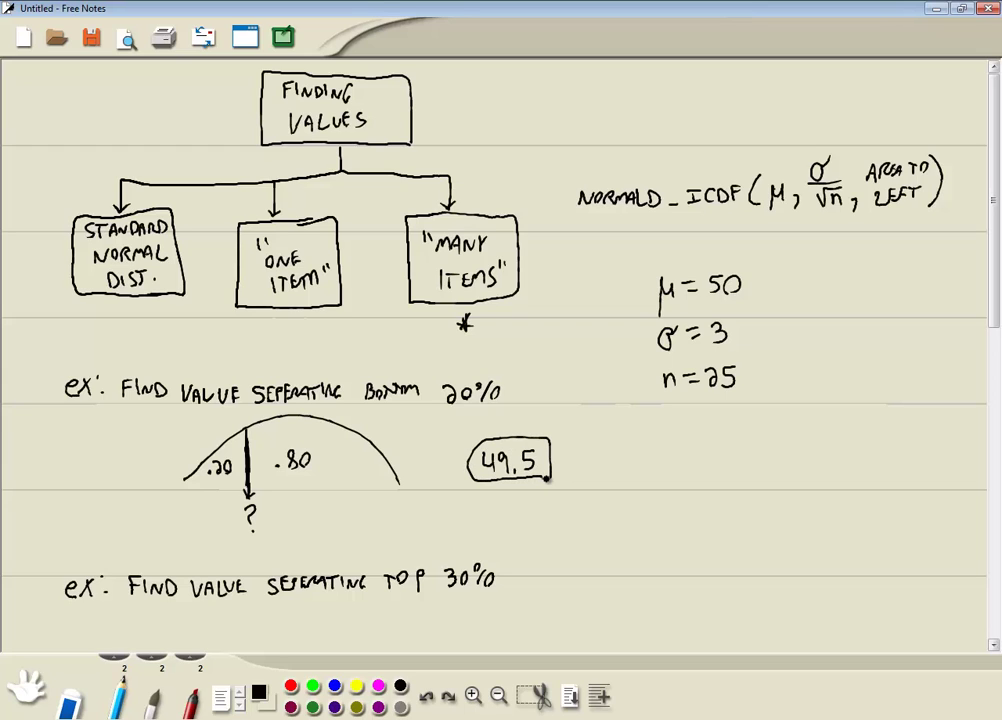
scroll(565, 490, "down", 3)
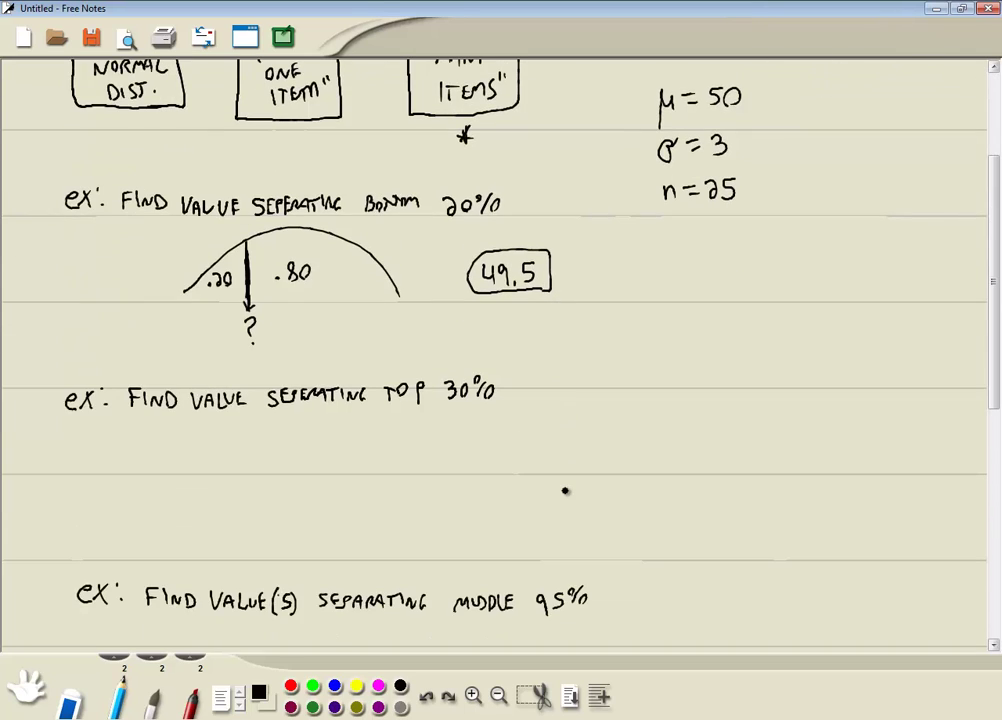
mouse_move(182, 487)
left_mouse_down()
mouse_move(241, 439)
mouse_move(311, 423)
mouse_move(374, 430)
mouse_move(416, 489)
left_mouse_up()
mouse_move(340, 428)
left_mouse_down()
mouse_move(342, 488)
mouse_move(377, 462)
left_mouse_up()
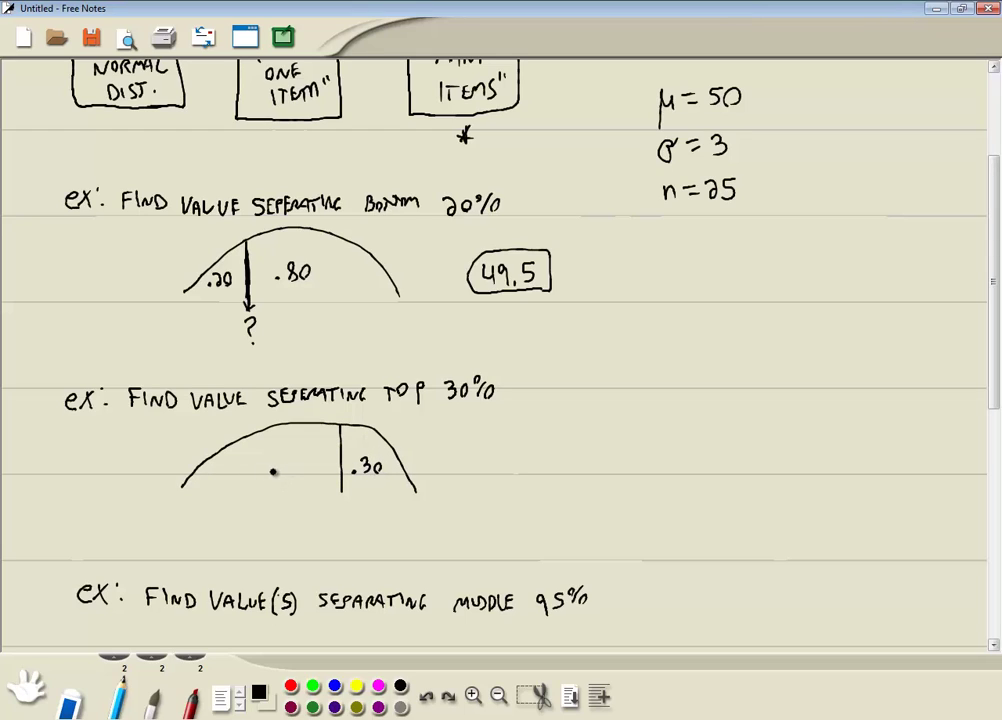
mouse_move(285, 459)
left_mouse_down()
mouse_move(281, 474)
mouse_move(296, 462)
left_mouse_up()
mouse_move(339, 506)
left_mouse_down()
mouse_move(342, 516)
mouse_move(341, 426)
left_mouse_up()
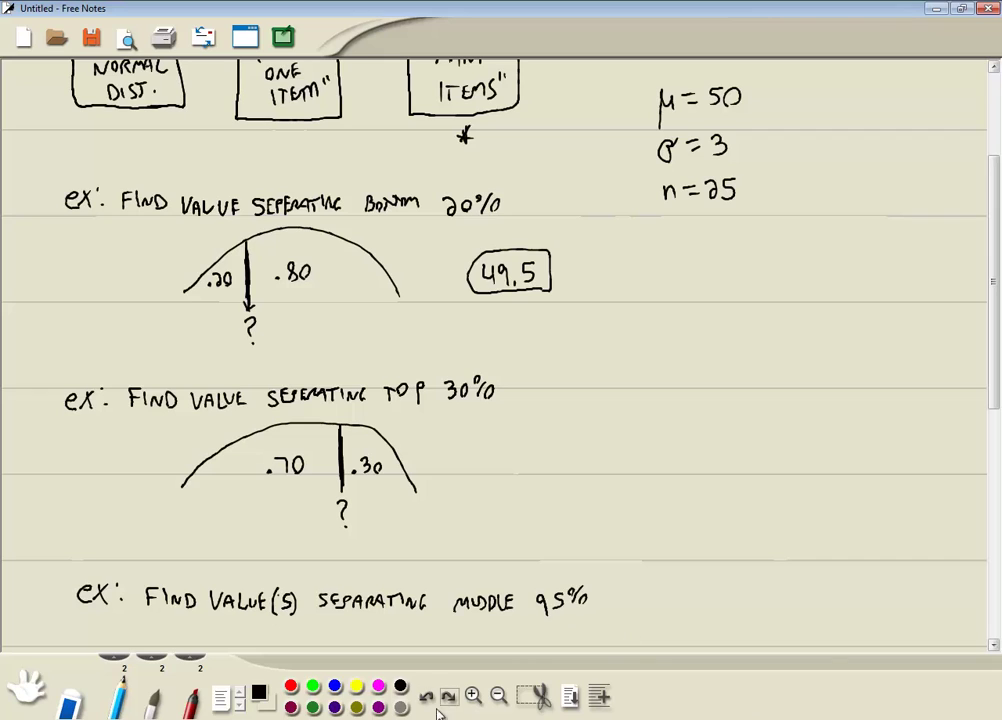
In HP Prime, insert NORMALD_ICDF() from Toolbox Math > Probability > Inverse > Normal
key("alt+Tab")
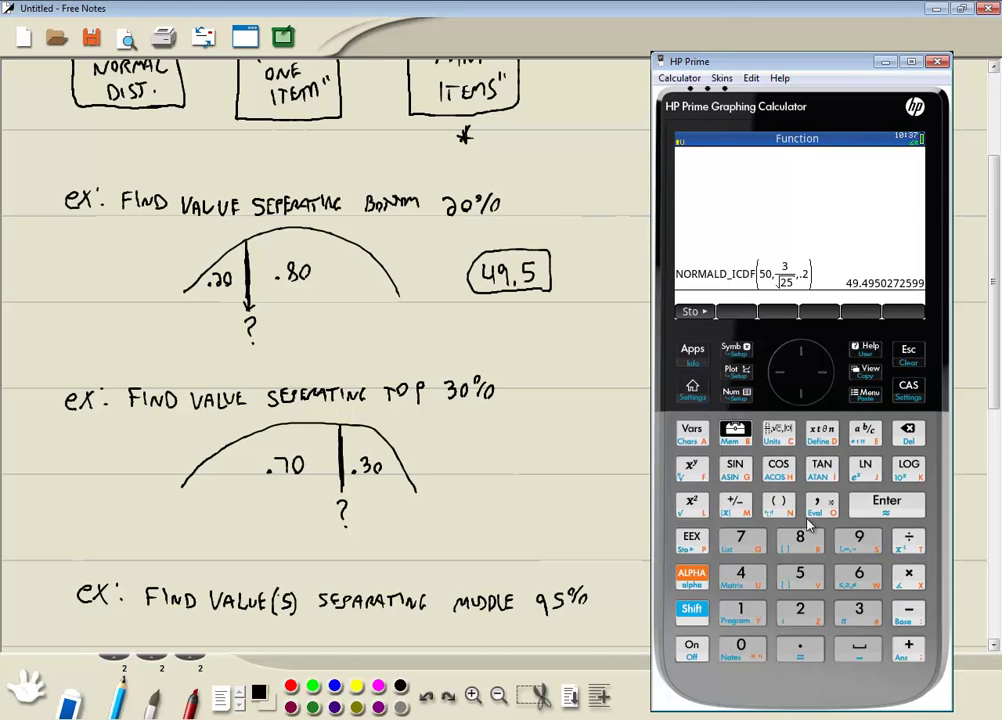
left_click(735, 430)
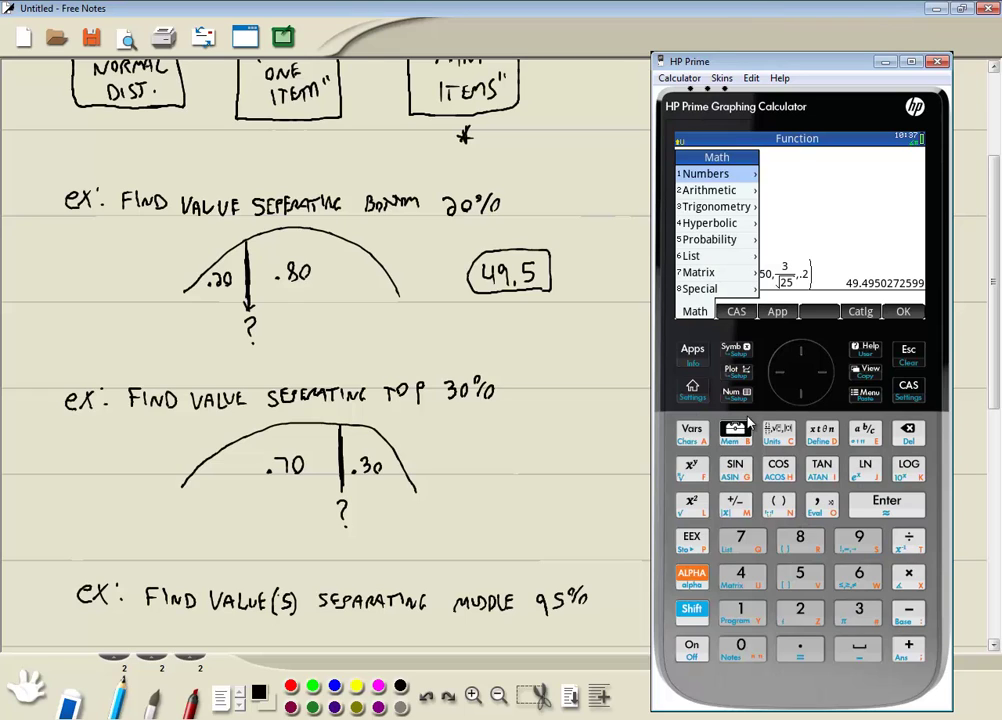
left_click(795, 590)
left_click(752, 543)
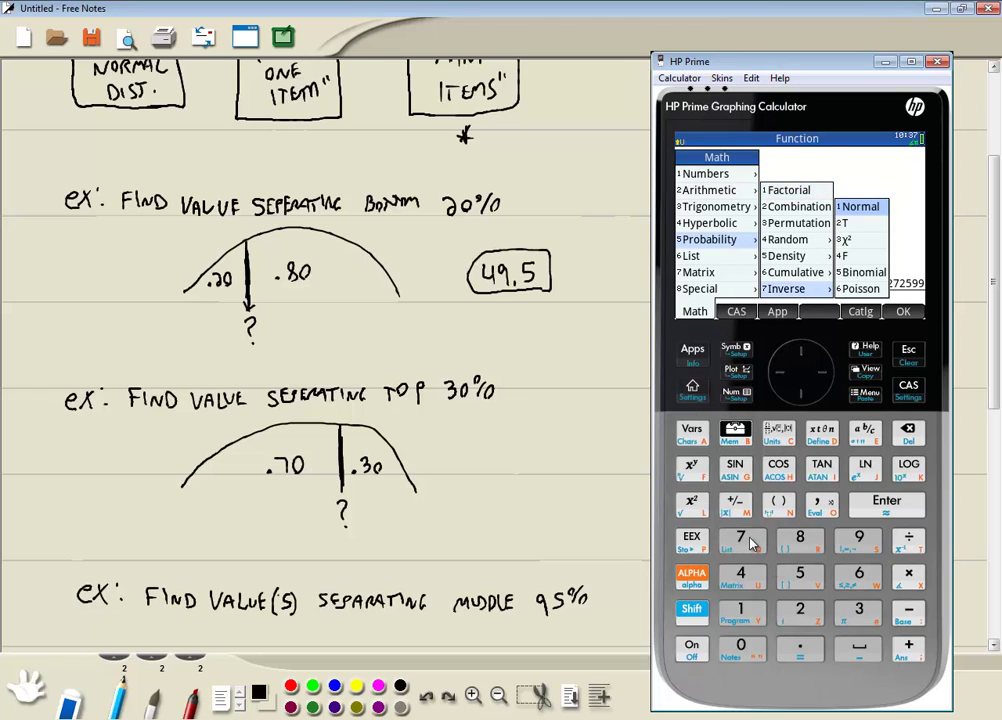
left_click(743, 611)
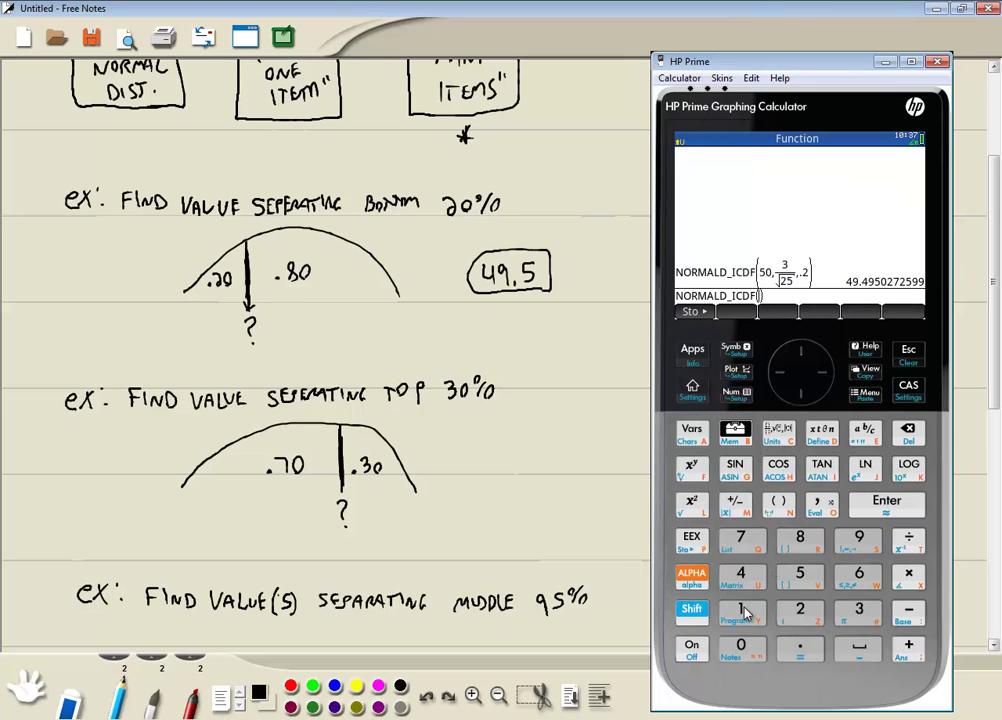
Enter the arguments 50 and 3/√25 using the fraction and square-root templates
left_click(808, 582)
left_click(741, 647)
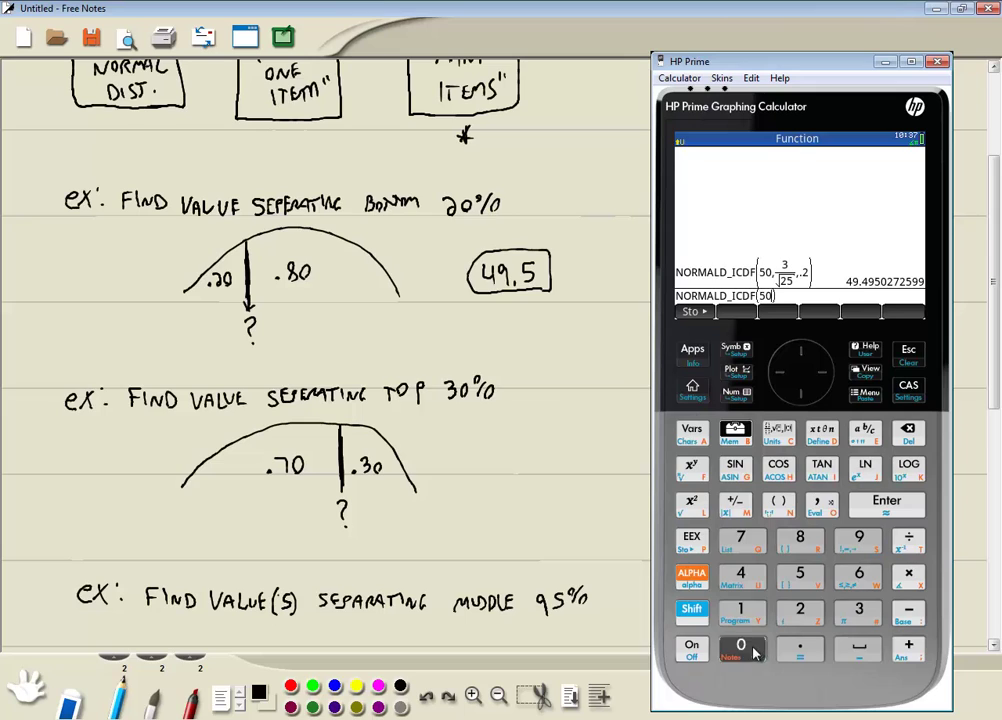
left_click(819, 507)
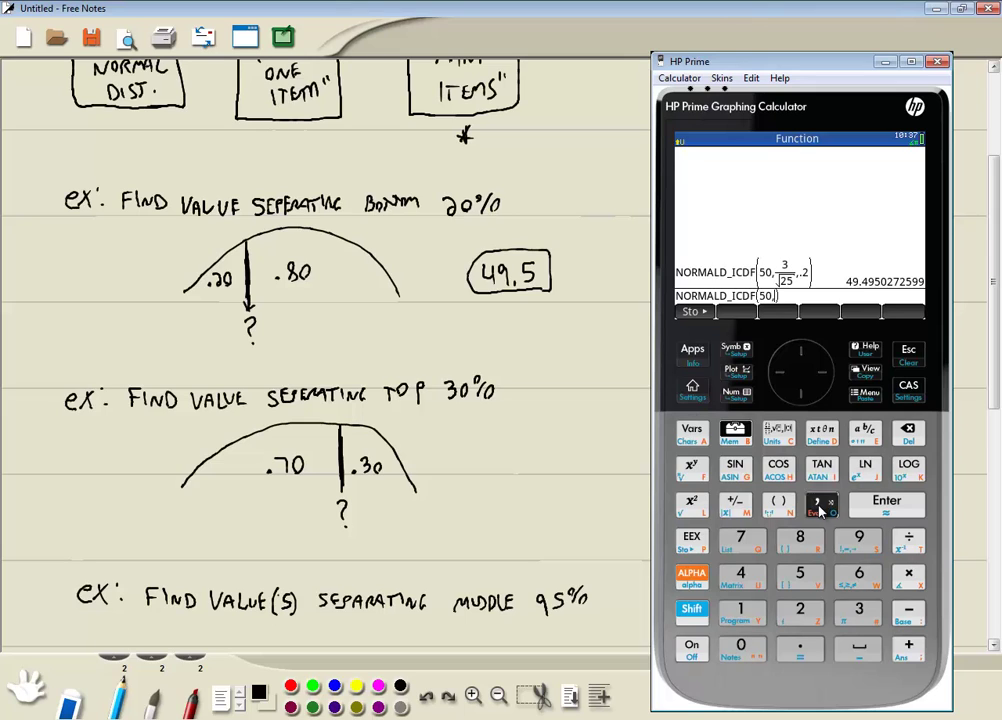
left_click(860, 614)
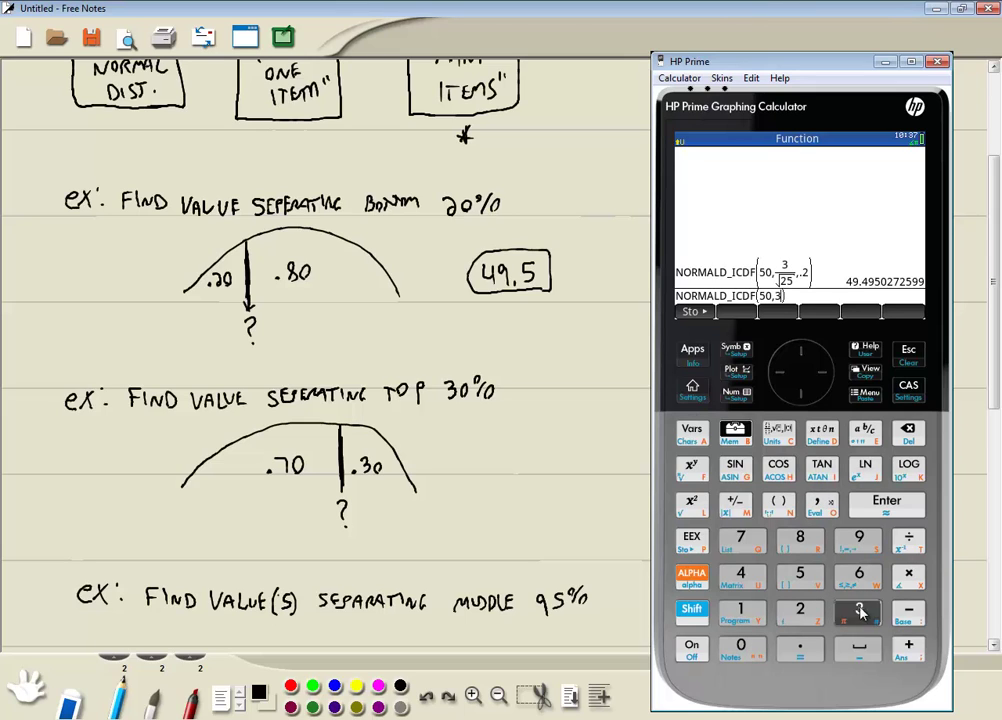
key("slash")
left_click(693, 611)
left_click(691, 502)
left_click(800, 612)
left_click(800, 574)
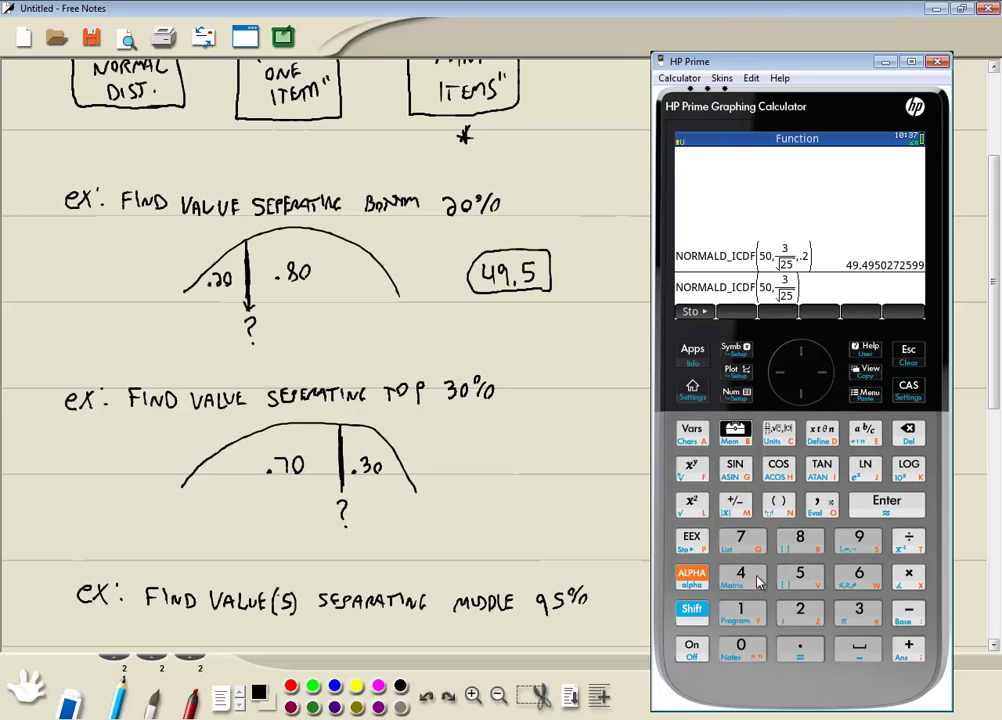
Add the area .70 and evaluate, giving 50.3146403076
left_click(818, 502)
left_click(800, 648)
left_click(741, 540)
left_click(748, 648)
left_click(899, 506)
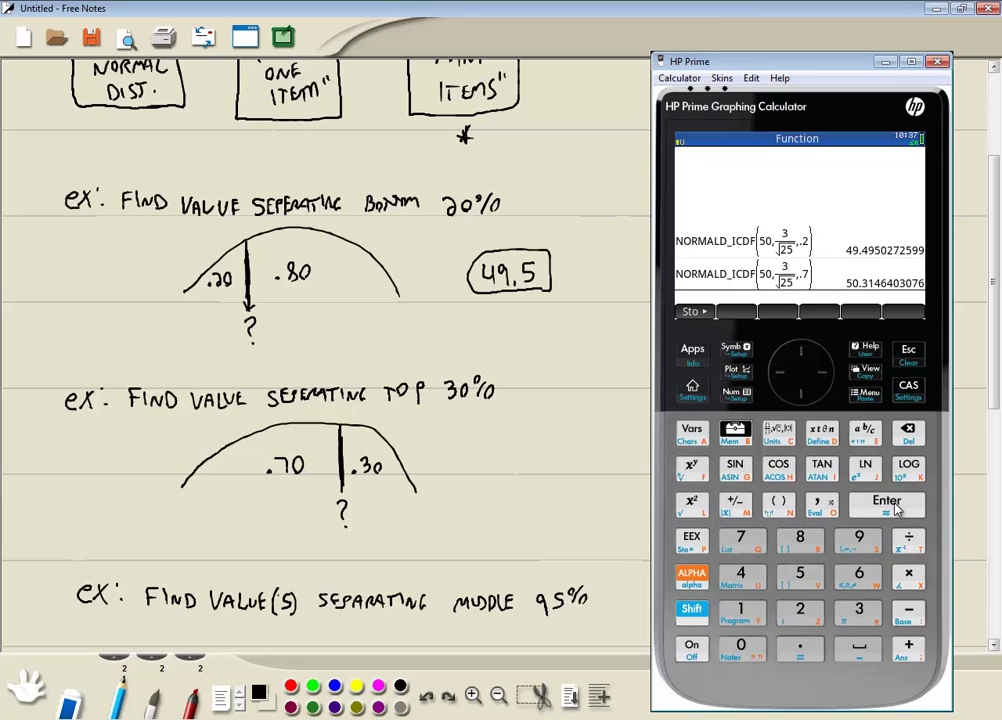
Write and box 50.31 beside the top-30% curve, then draw the middle-95% bell curve below
mouse_move(507, 475)
left_mouse_down()
mouse_move(546, 475)
mouse_move(559, 500)
mouse_move(484, 501)
mouse_move(493, 458)
mouse_move(561, 457)
mouse_move(561, 506)
left_mouse_up()
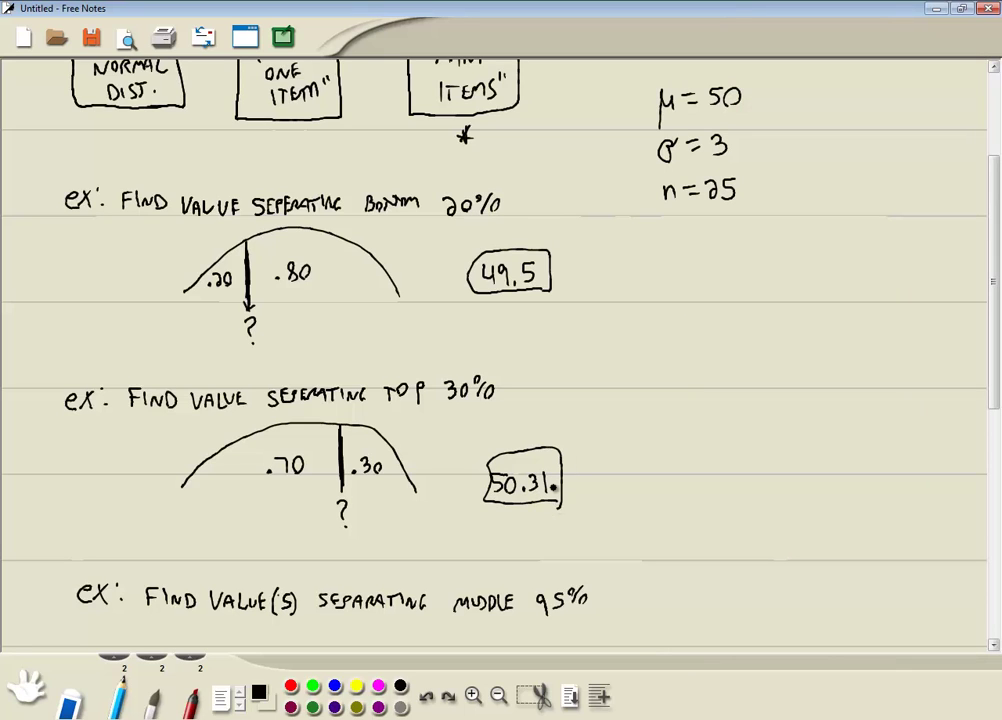
scroll(529, 411, "down", 5)
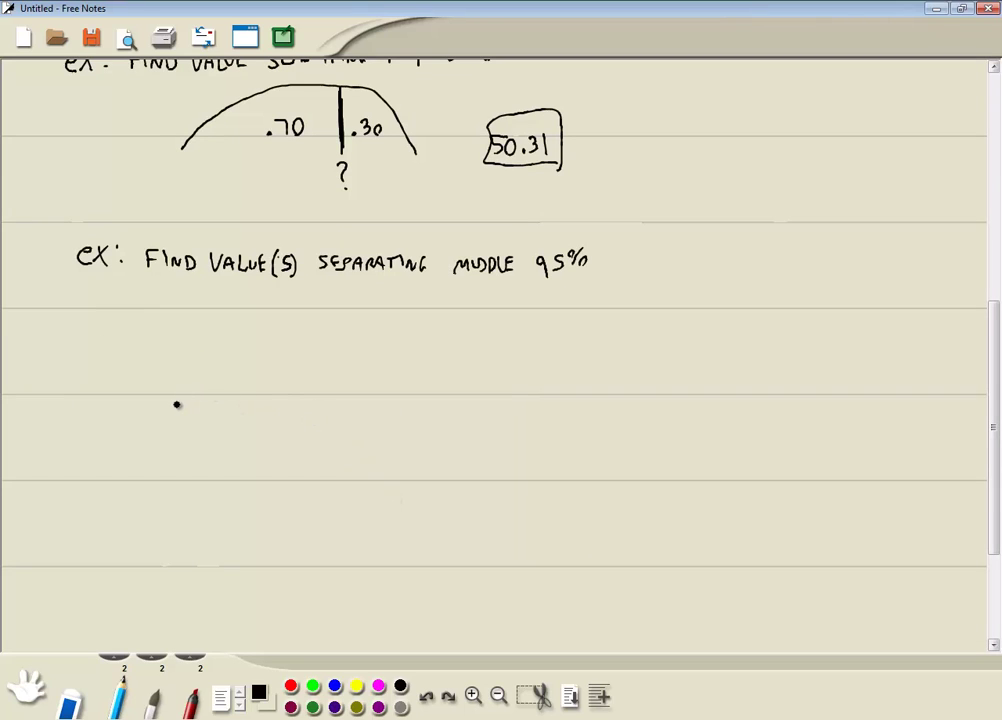
mouse_move(178, 404)
left_mouse_down()
mouse_move(269, 335)
mouse_move(350, 305)
mouse_move(448, 324)
mouse_move(546, 426)
left_mouse_up()
Draw two cutoff lines on the middle-95% curve and label the areas .025, .95 and .025
left_click_drag(324, 313, 316, 428)
left_click_drag(422, 319, 425, 447)
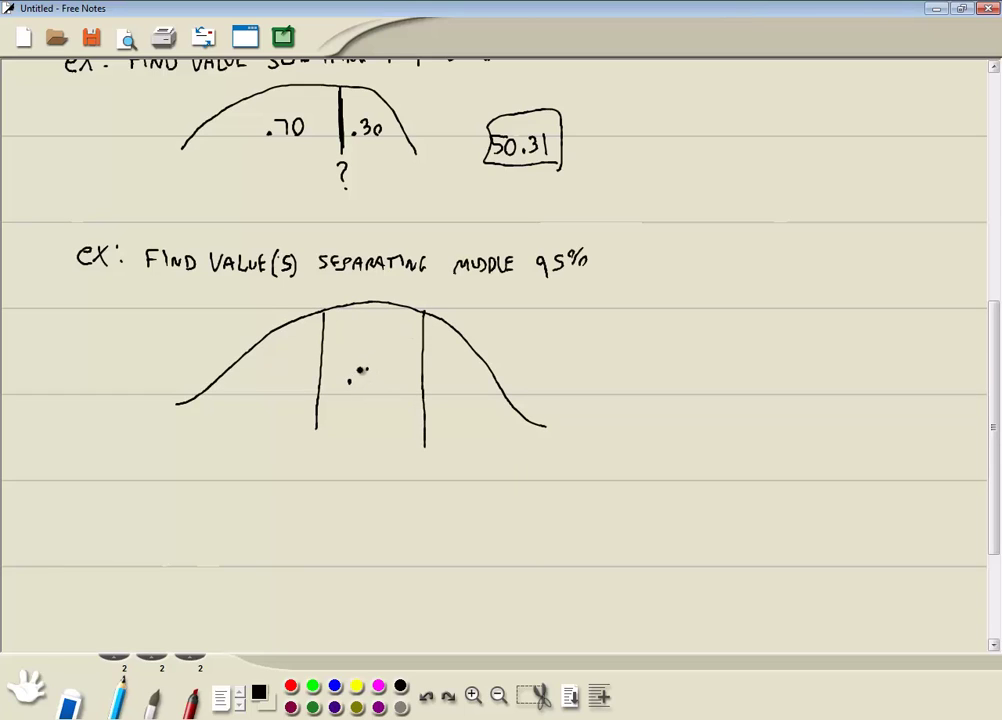
mouse_move(371, 369)
left_mouse_down()
mouse_move(366, 389)
mouse_move(378, 377)
mouse_move(379, 392)
left_mouse_up()
left_click_drag(251, 383, 282, 386)
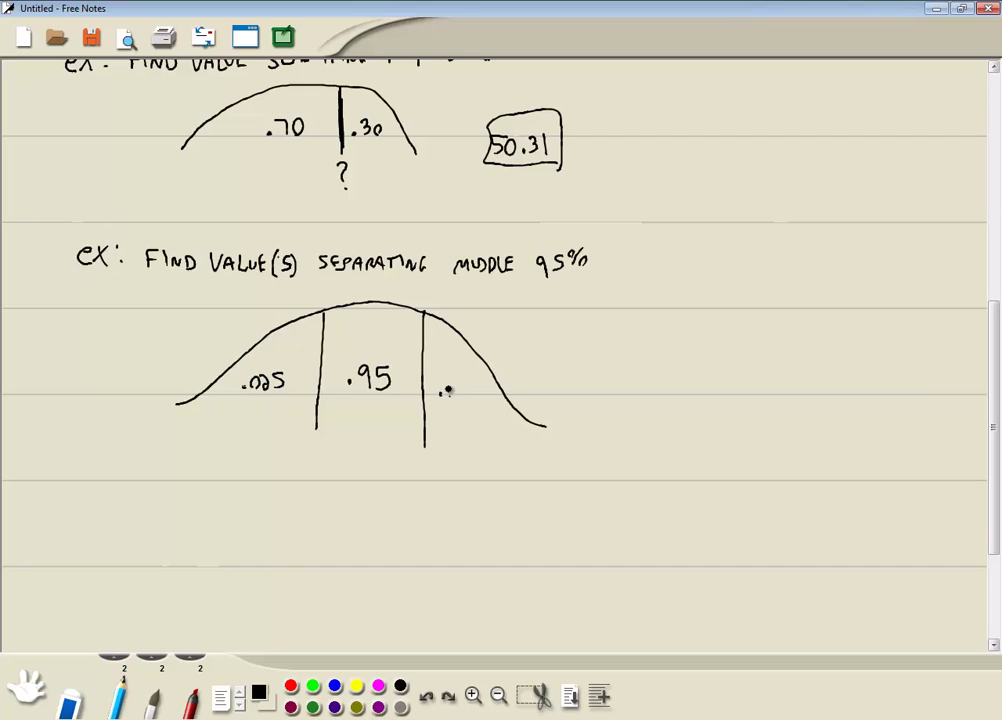
left_click_drag(451, 386, 450, 388)
left_click_drag(457, 386, 469, 396)
Add an arrow and question mark under each cutoff line and thicken the left line
left_click_drag(318, 435, 317, 452)
mouse_move(310, 443)
left_mouse_down()
mouse_move(325, 443)
mouse_move(319, 479)
left_mouse_up()
left_click(320, 487)
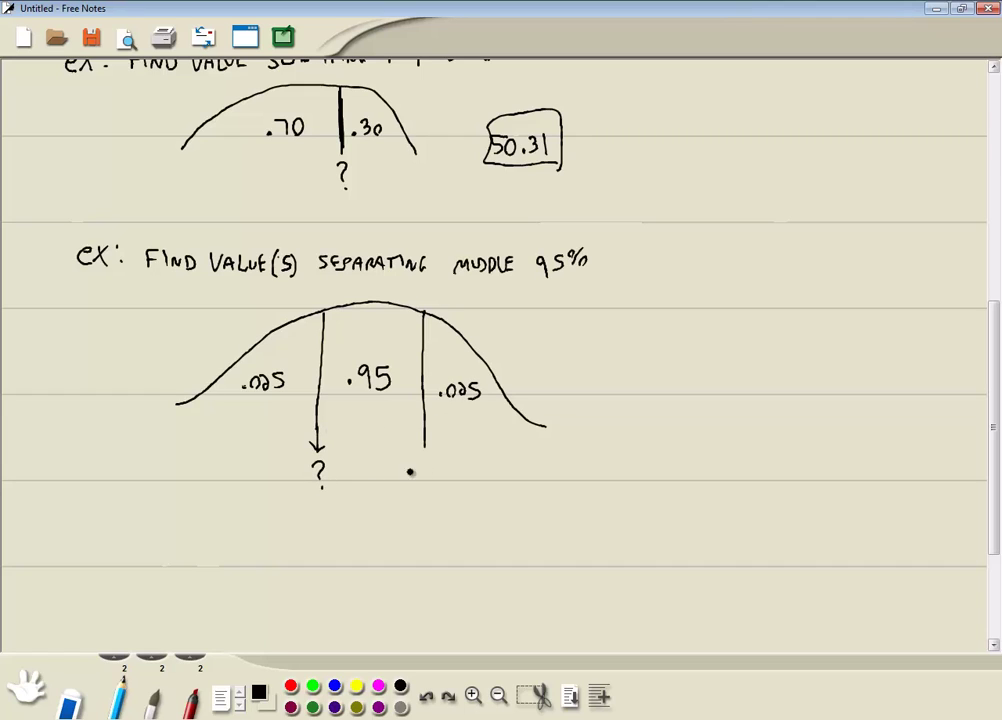
left_click_drag(426, 460, 431, 479)
left_click(433, 487)
left_click_drag(318, 445, 322, 315)
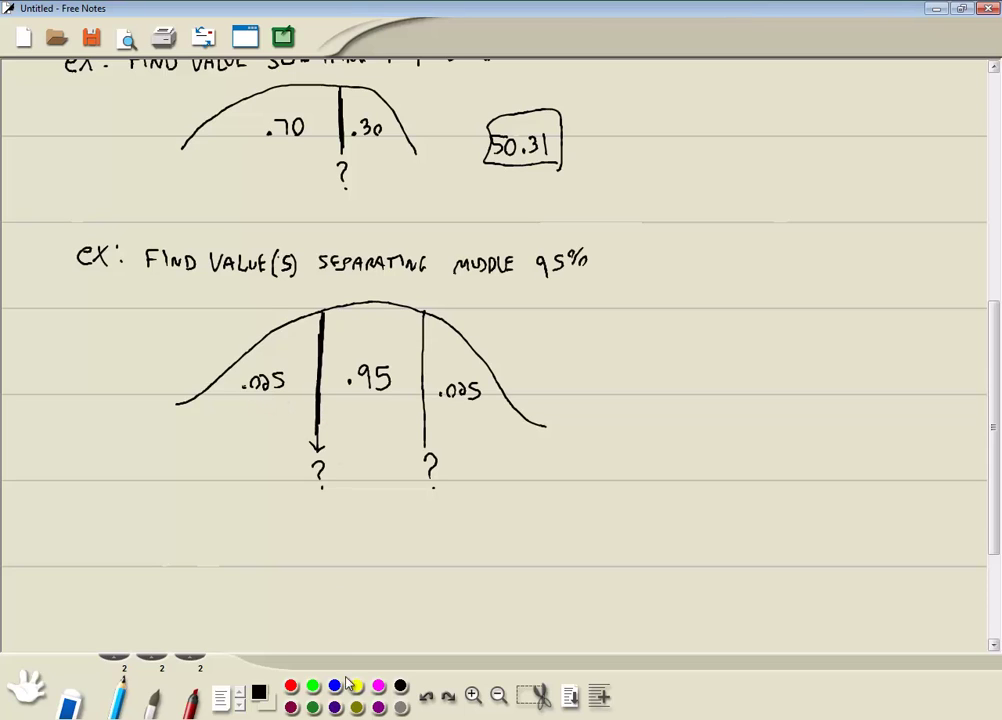
In HP Prime, insert the inverse normal function NORMALD_ICDF from Math > Probability > Inverse
key("alt+Tab")
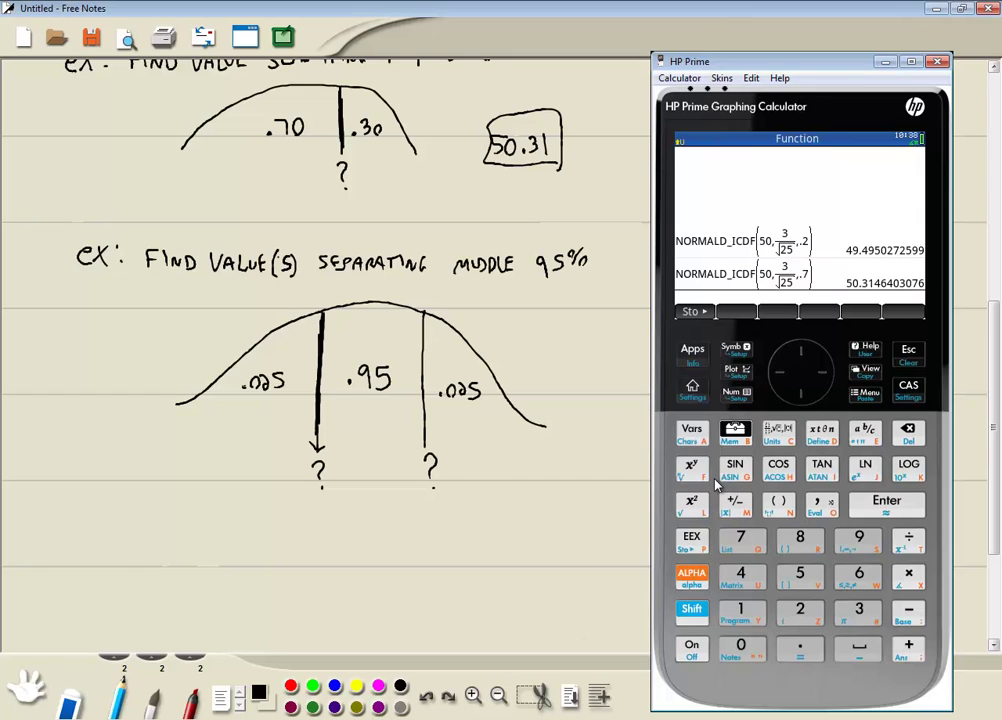
left_click(735, 432)
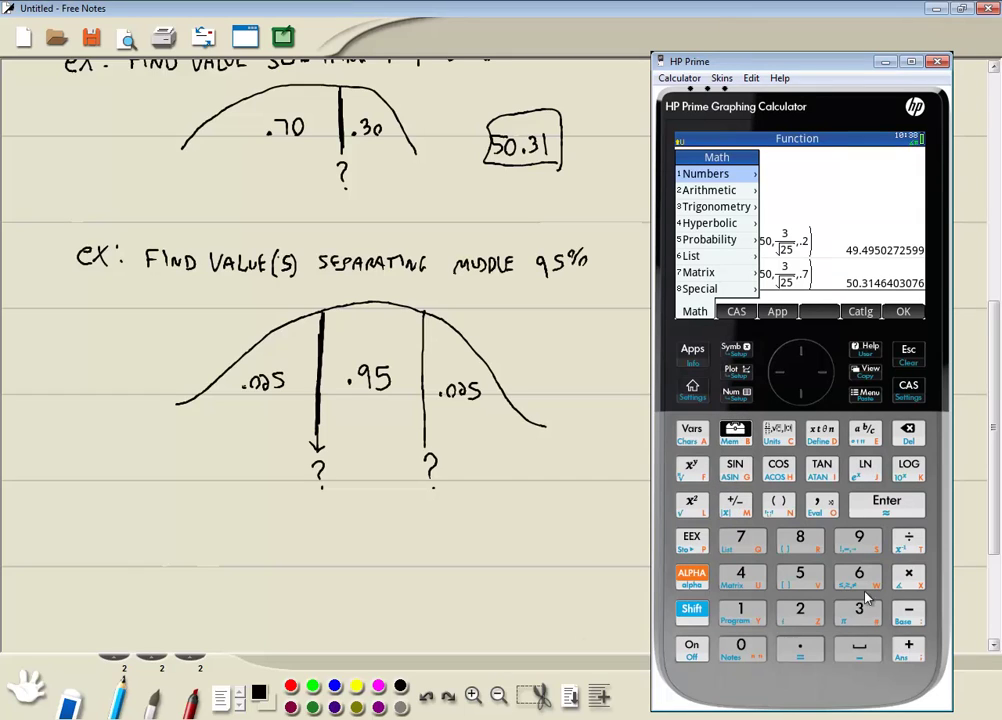
left_click(806, 580)
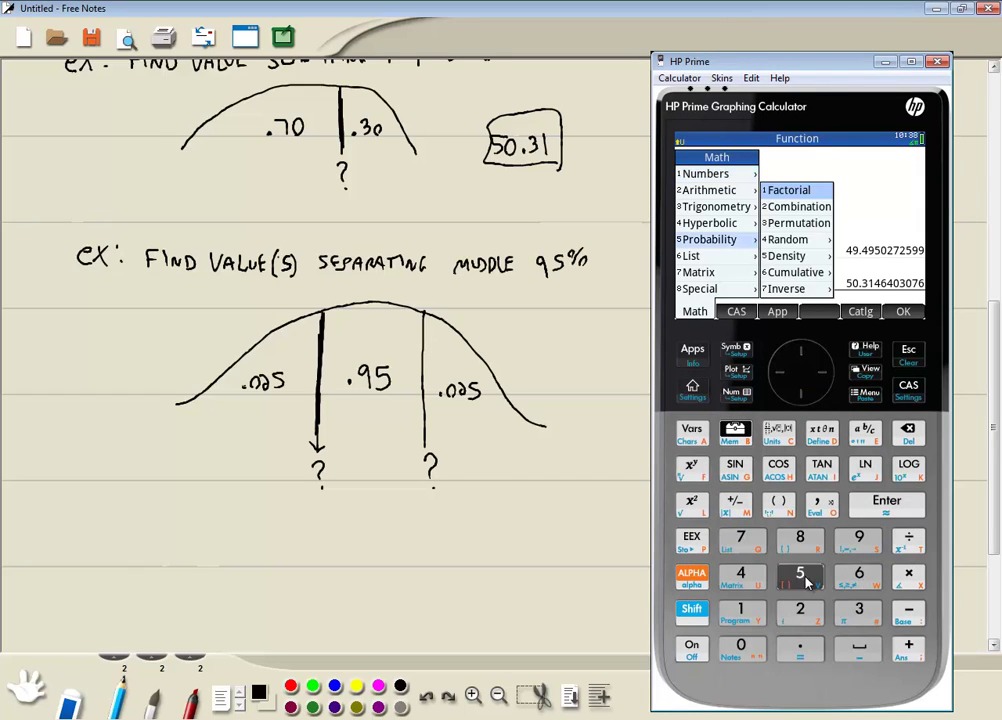
left_click(740, 539)
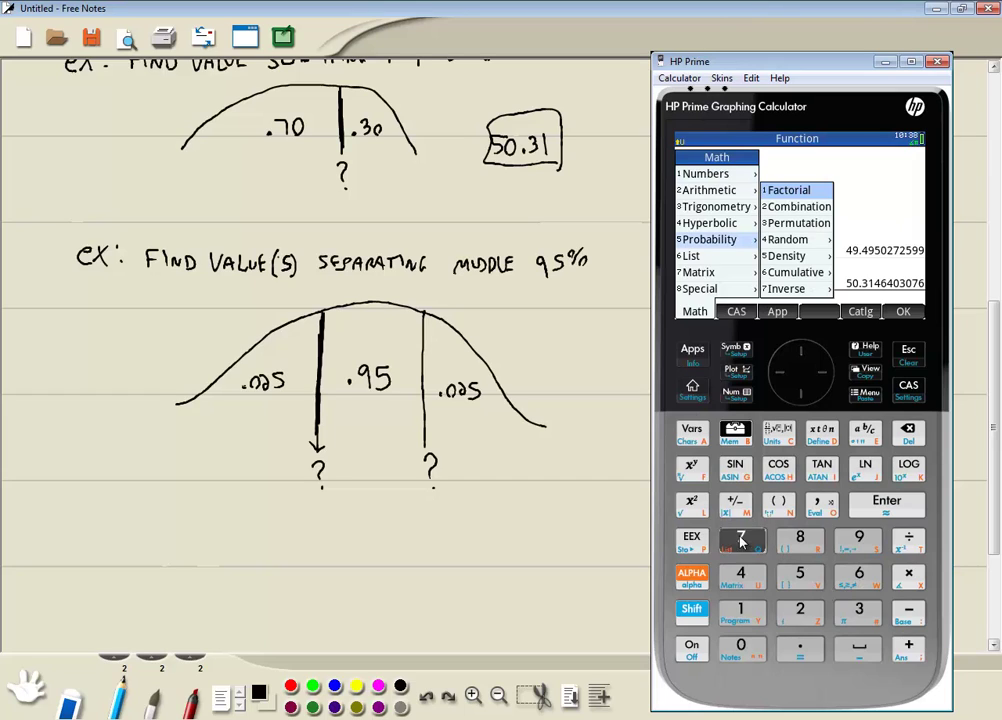
left_click(741, 616)
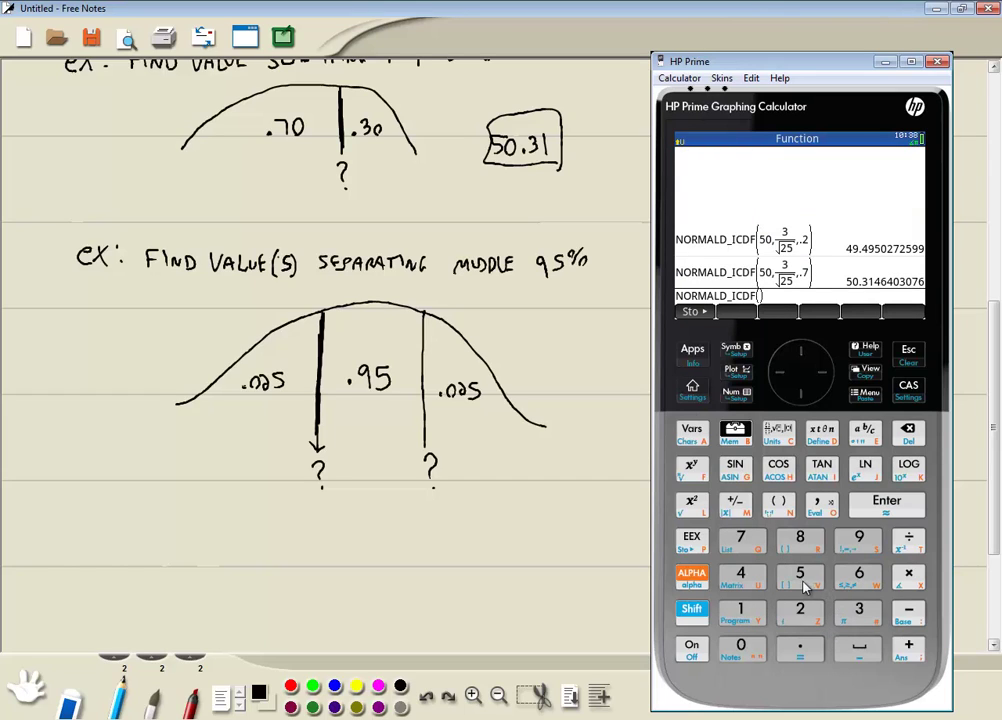
Enter mean 50 and standard error 3/√25 as the first two arguments
left_click(741, 650)
left_click(822, 505)
left_click(859, 614)
left_click(910, 541)
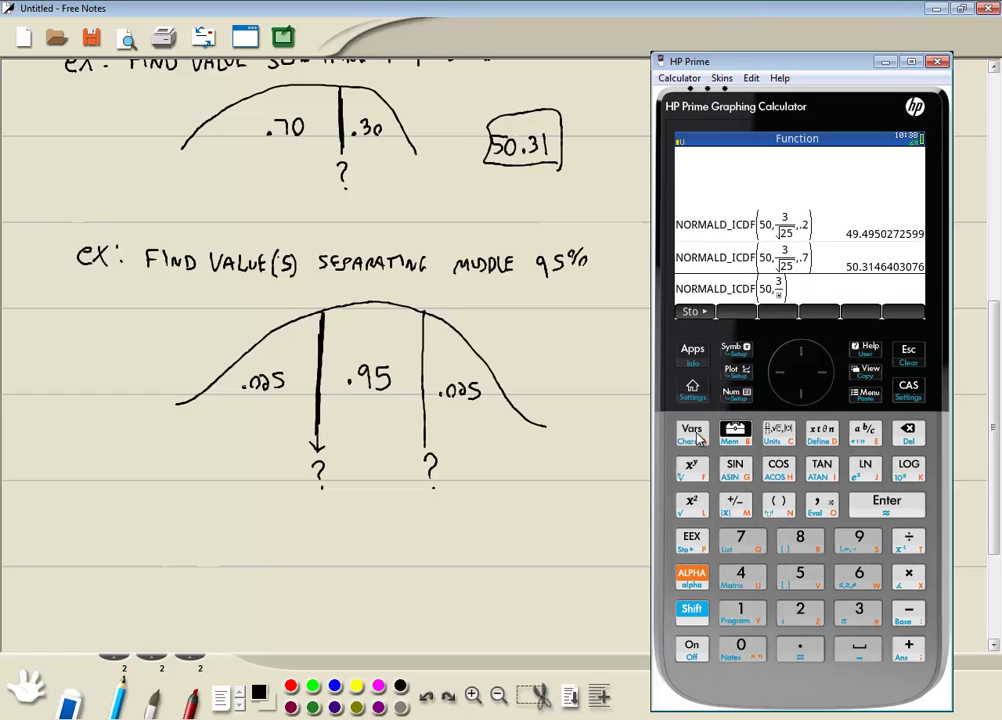
left_click(694, 508)
left_click(800, 609)
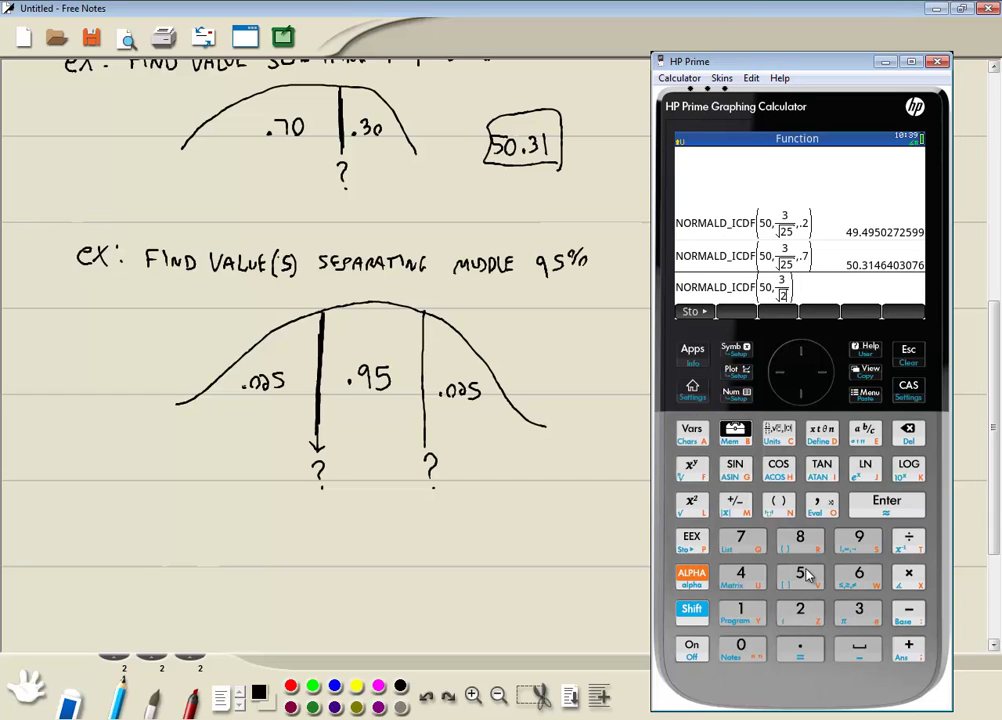
left_click(800, 573)
left_click(828, 374)
Add area .025 and evaluate, giving the lower cutoff 48.8240216093
key("comma")
left_click(806, 652)
left_click(741, 648)
left_click(800, 610)
left_click(806, 577)
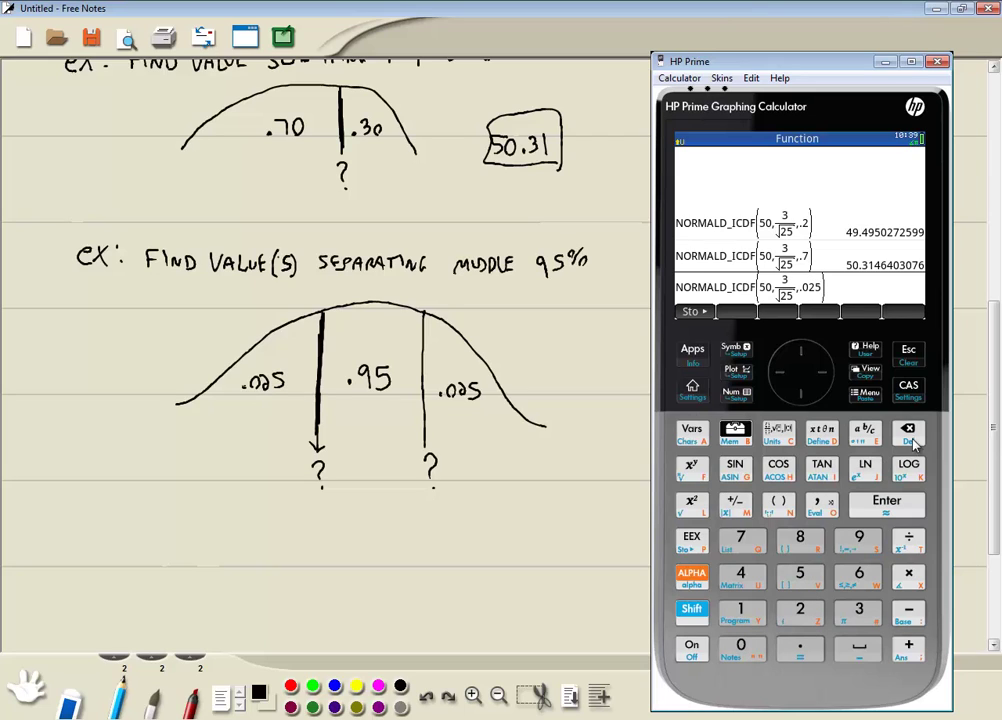
left_click(895, 506)
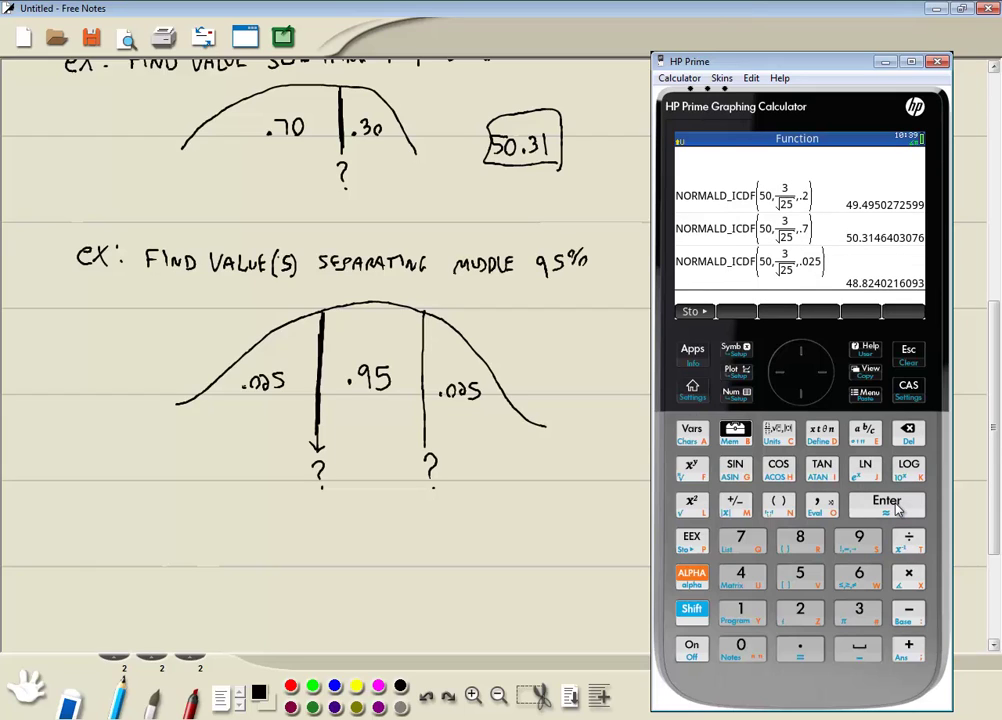
Write 48.82 under the left question mark and thicken the right cutoff line
left_click(284, 509)
mouse_move(282, 506)
left_mouse_down()
mouse_move(288, 522)
mouse_move(334, 522)
left_mouse_up()
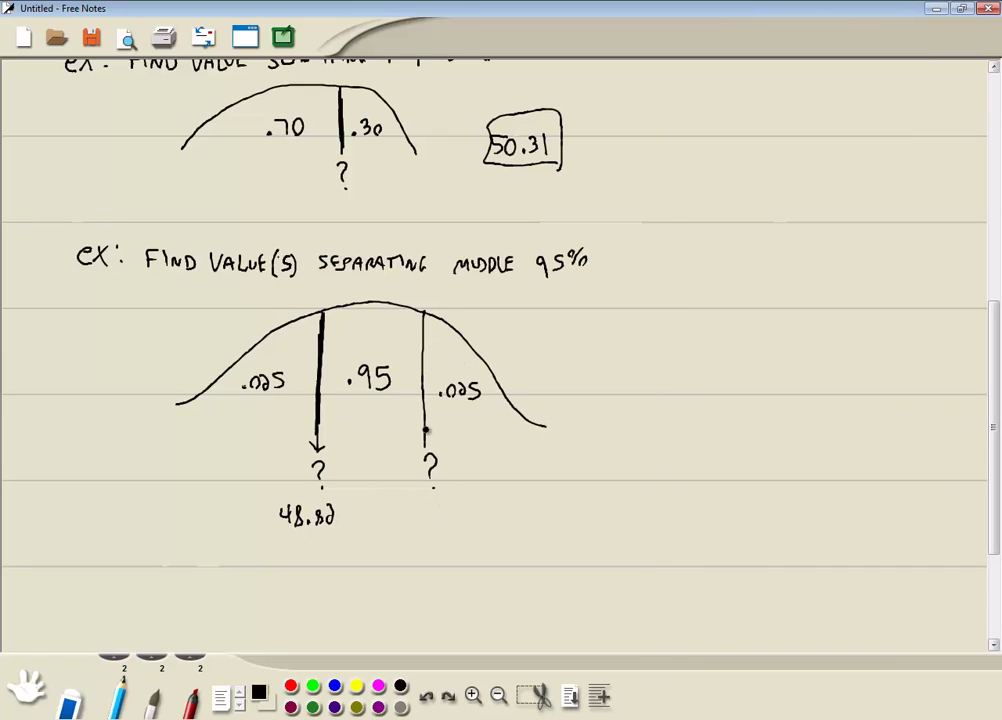
mouse_move(425, 421)
left_mouse_down()
mouse_move(424, 315)
mouse_move(424, 440)
mouse_move(424, 315)
mouse_move(424, 398)
left_mouse_up()
Draw a red line across the middle-95% curve, then set the pen back to black
left_click(290, 686)
mouse_move(425, 410)
left_mouse_down()
mouse_move(207, 416)
mouse_move(220, 425)
left_mouse_up()
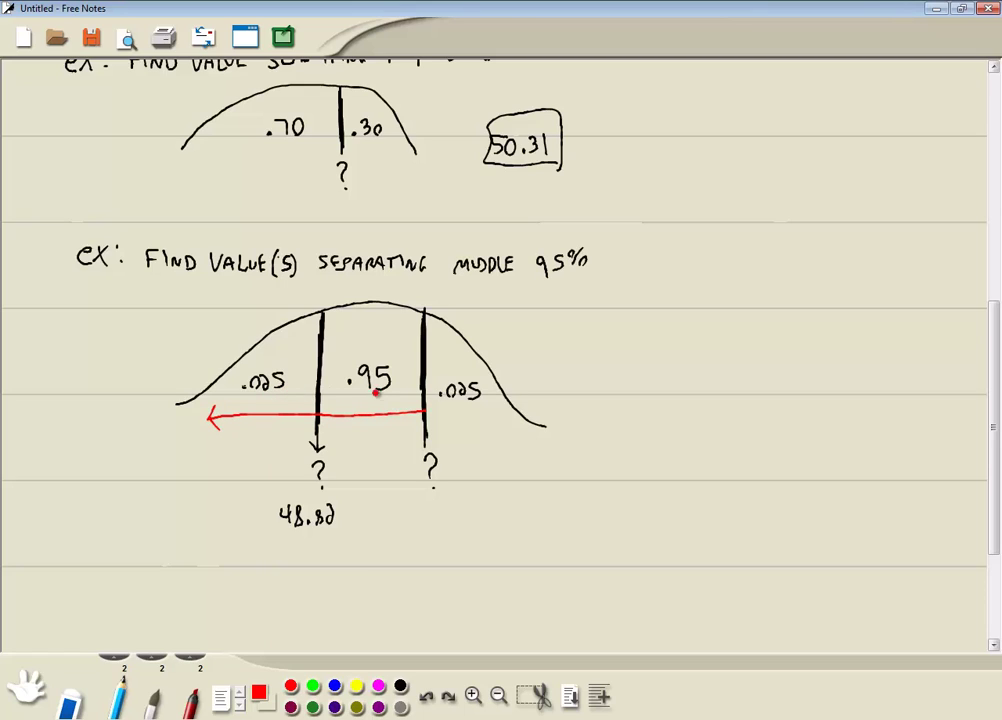
left_click(400, 686)
In HP Prime, insert NORMALD_ICDF via Math > Probability > Inverse > Normal
key("alt+Tab")
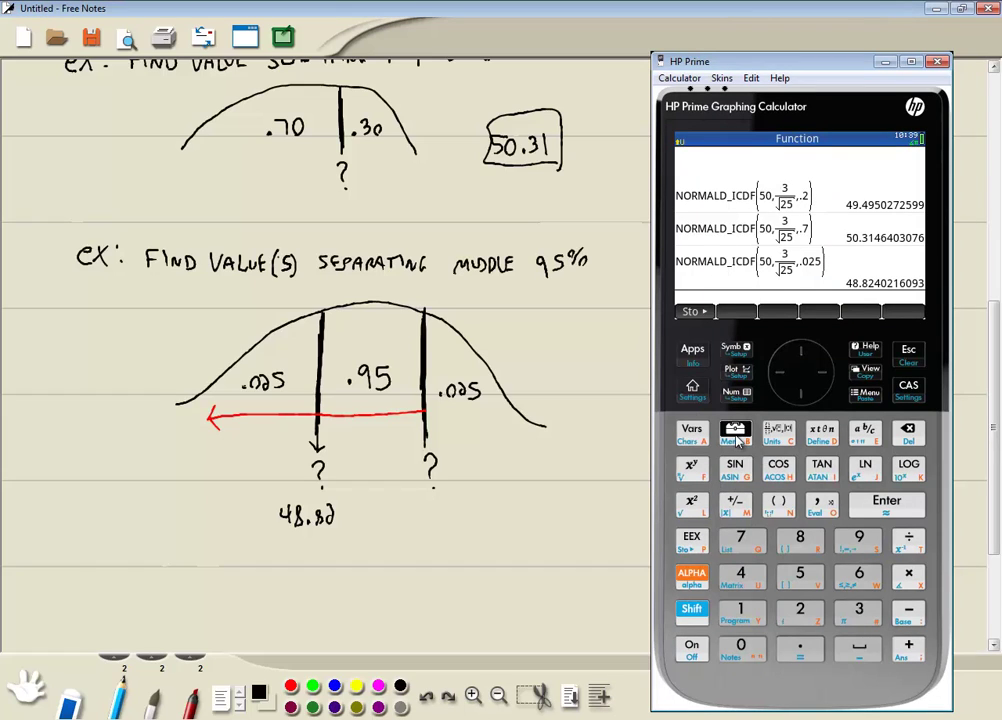
left_click(742, 431)
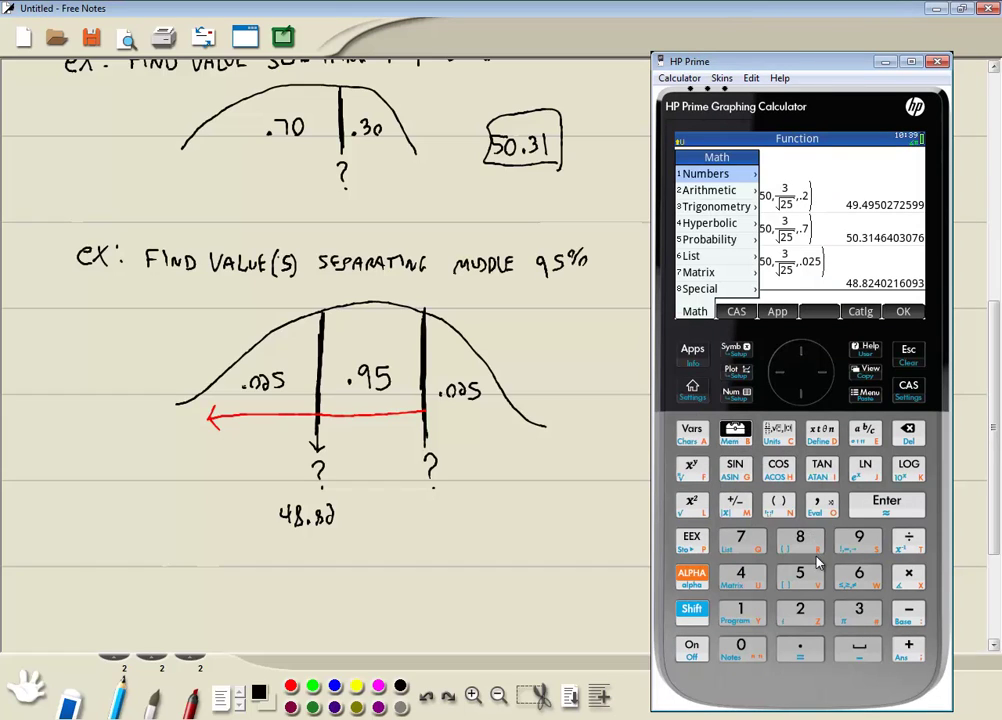
left_click(800, 572)
key("7")
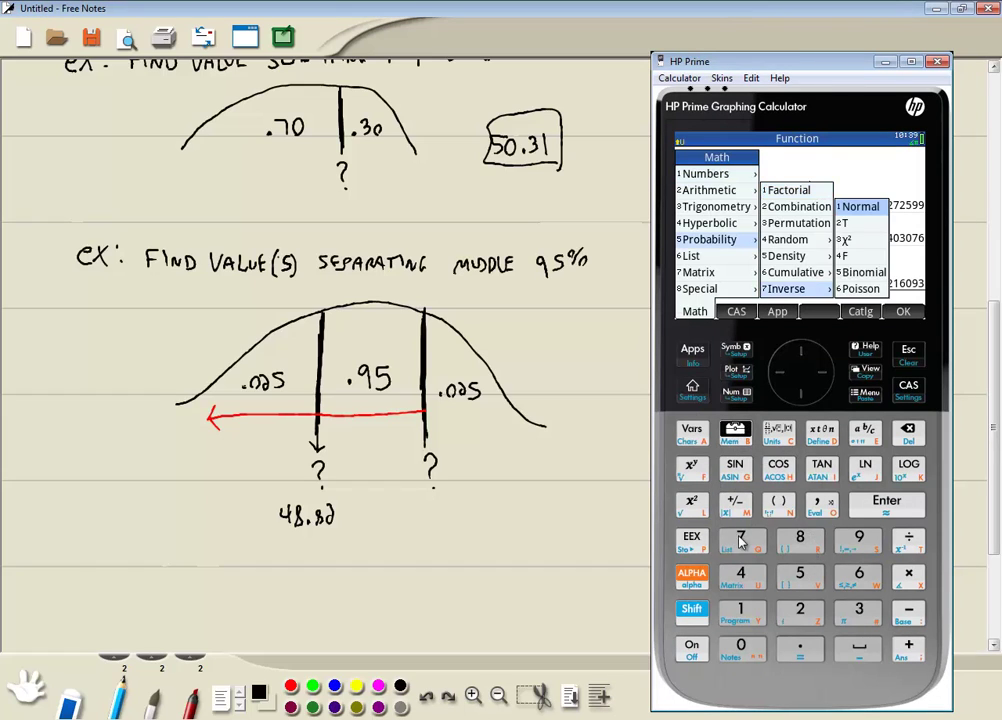
key("1")
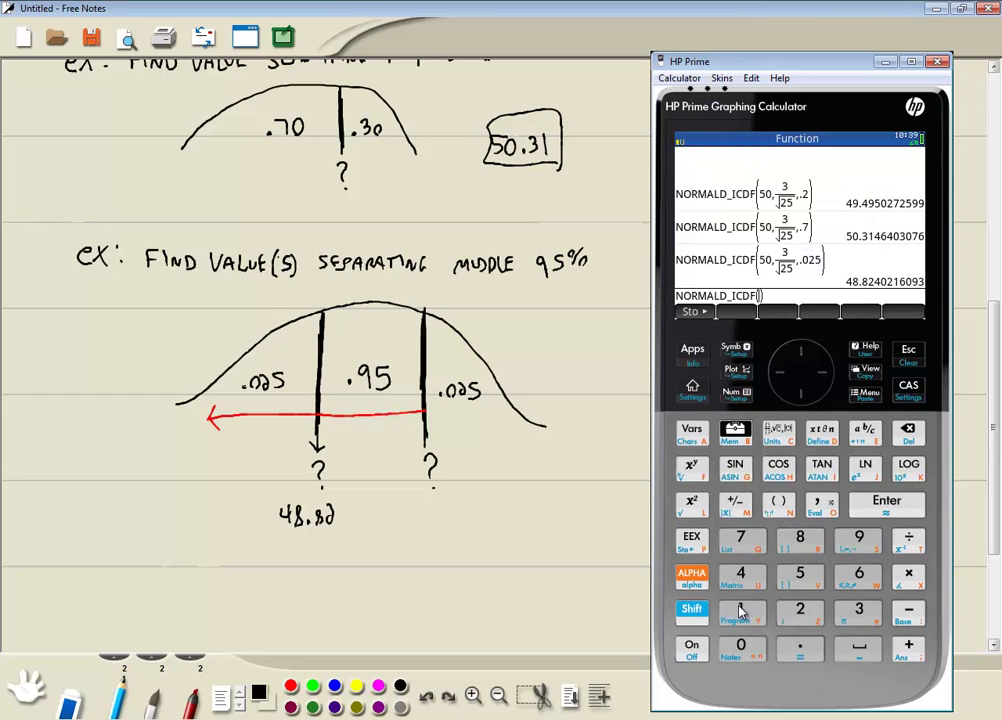
Enter mean 50 and standard error 3/√25 as the first two arguments
left_click(800, 575)
left_click(741, 648)
left_click(820, 503)
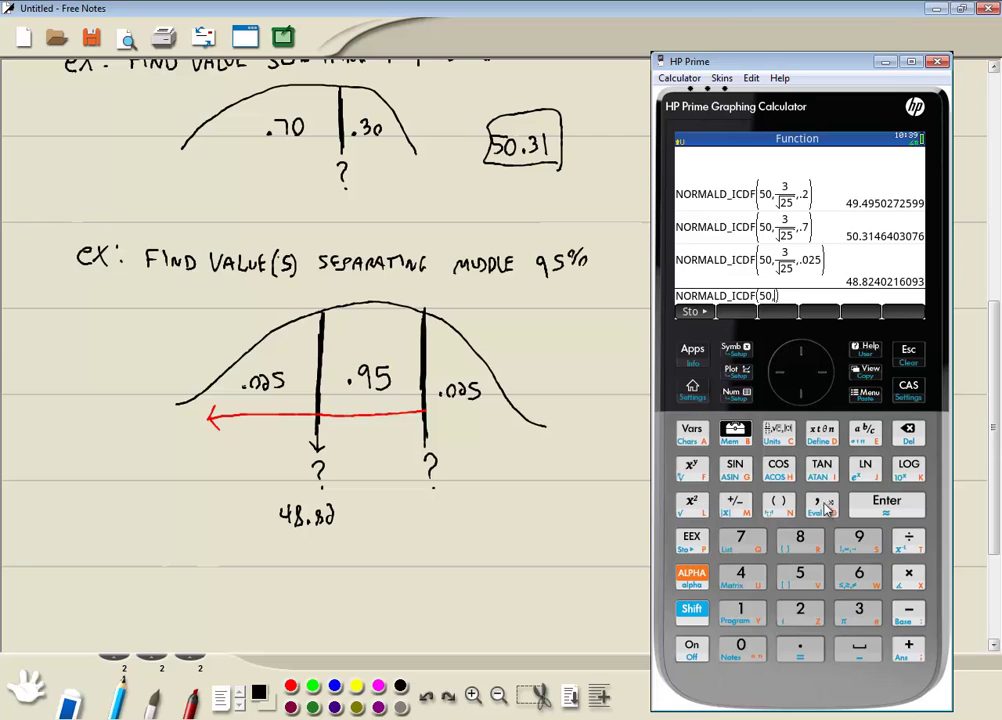
left_click(860, 612)
left_click(908, 540)
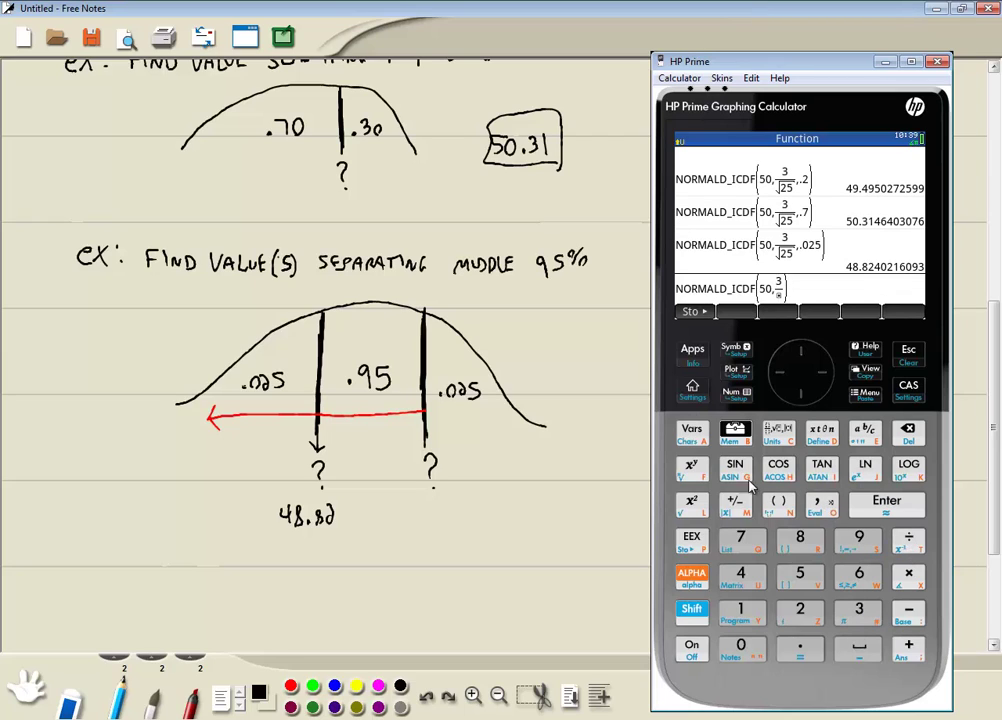
left_click(693, 612)
left_click(694, 506)
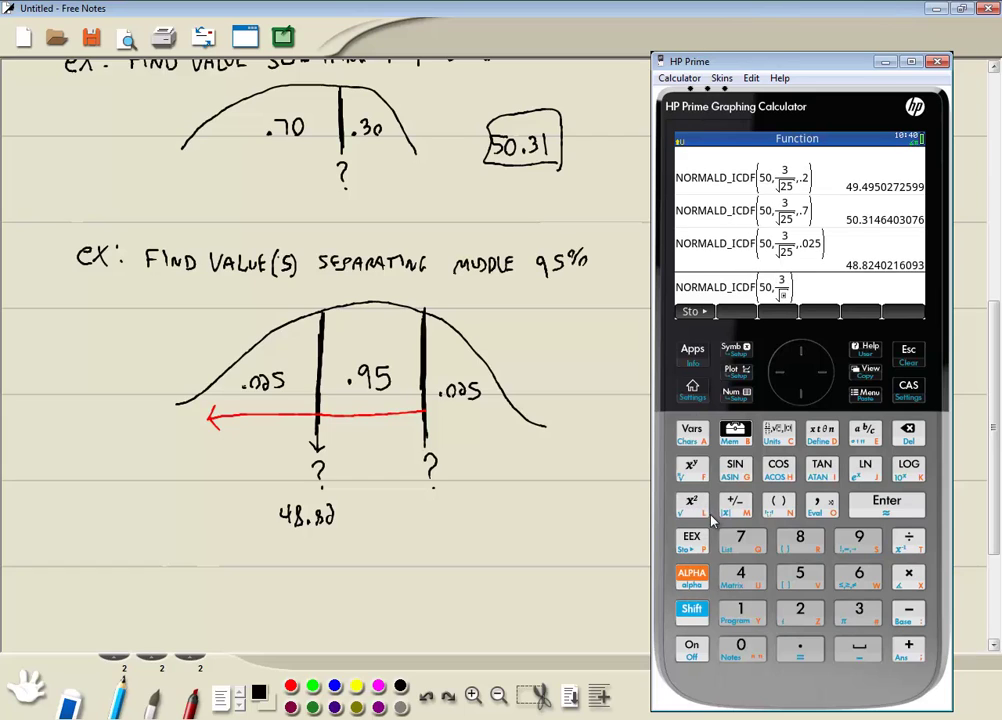
left_click(800, 610)
left_click(800, 575)
left_click(828, 385)
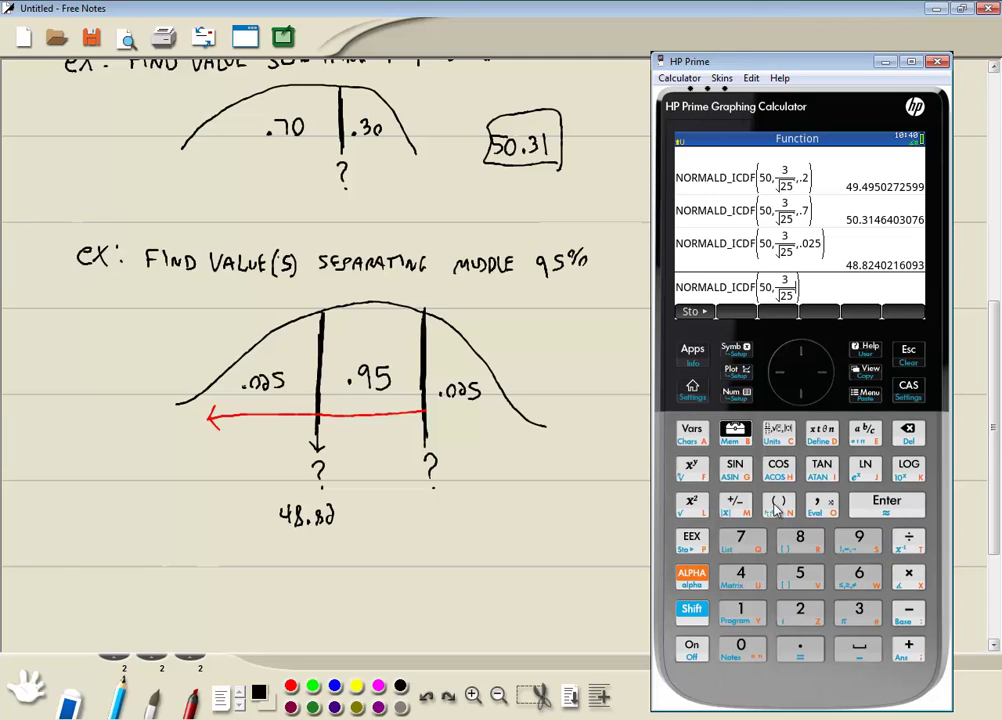
Add area .975 and evaluate, giving the upper cutoff 51.1759783907
left_click(818, 510)
left_click(804, 653)
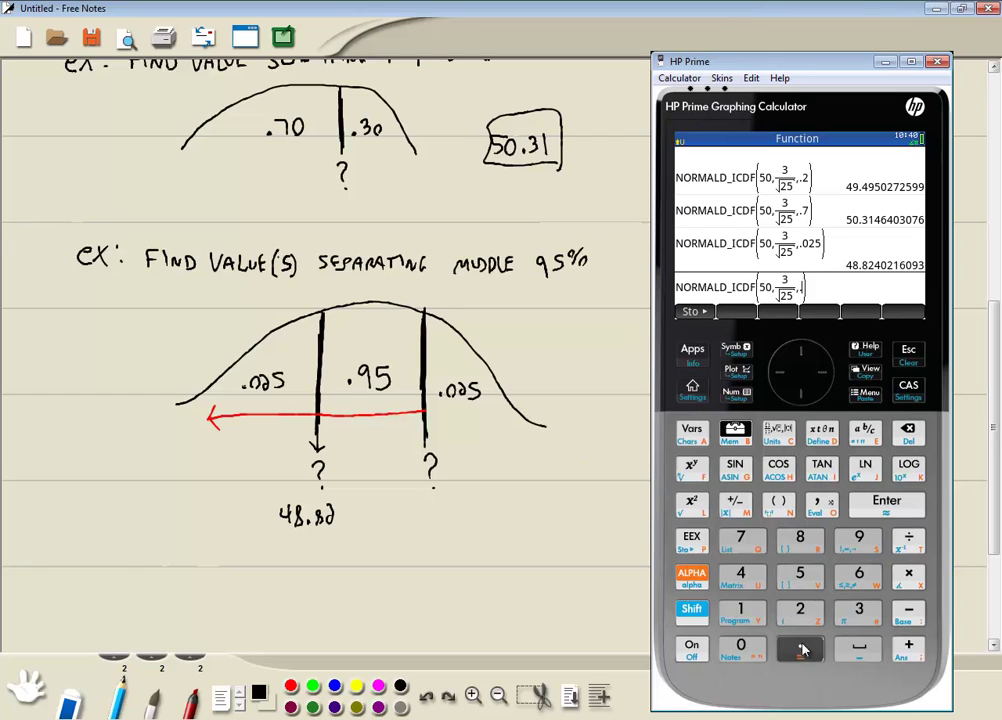
left_click(856, 538)
left_click(758, 548)
left_click(800, 580)
left_click(895, 508)
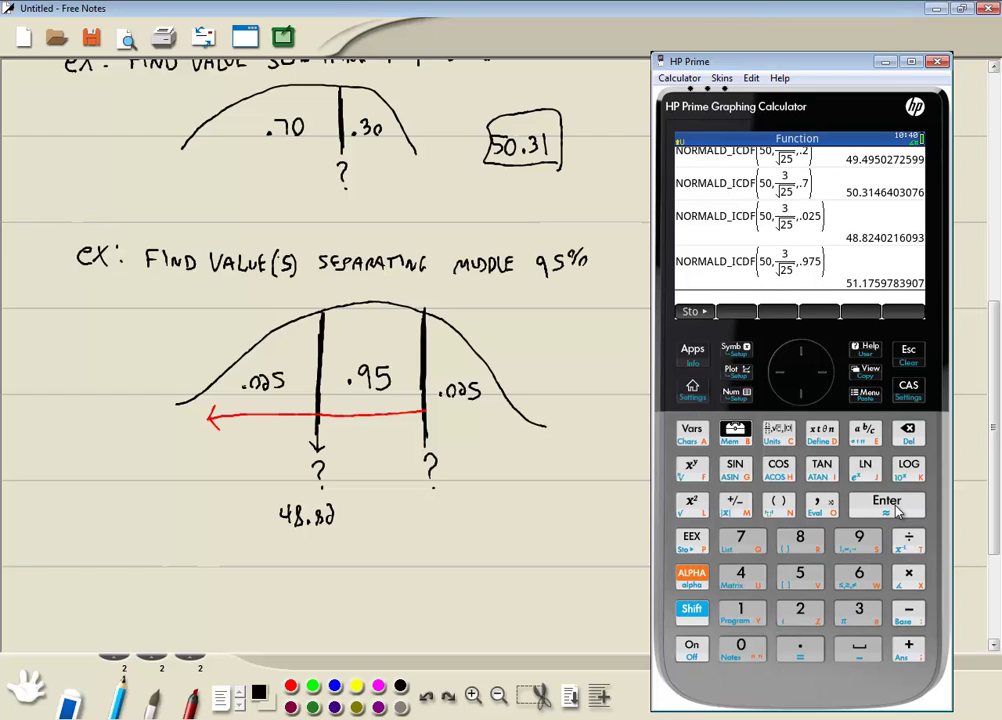
Write 51.18 under the right question mark and circle both 51.18 and 48.82
mouse_move(430, 510)
left_mouse_down()
mouse_move(419, 510)
mouse_move(426, 526)
left_mouse_up()
mouse_move(436, 509)
left_mouse_down()
mouse_move(437, 521)
mouse_move(461, 526)
mouse_move(402, 512)
mouse_move(440, 497)
left_mouse_up()
left_click(437, 522)
mouse_move(345, 534)
left_mouse_down()
mouse_move(255, 529)
mouse_move(340, 505)
left_mouse_up()
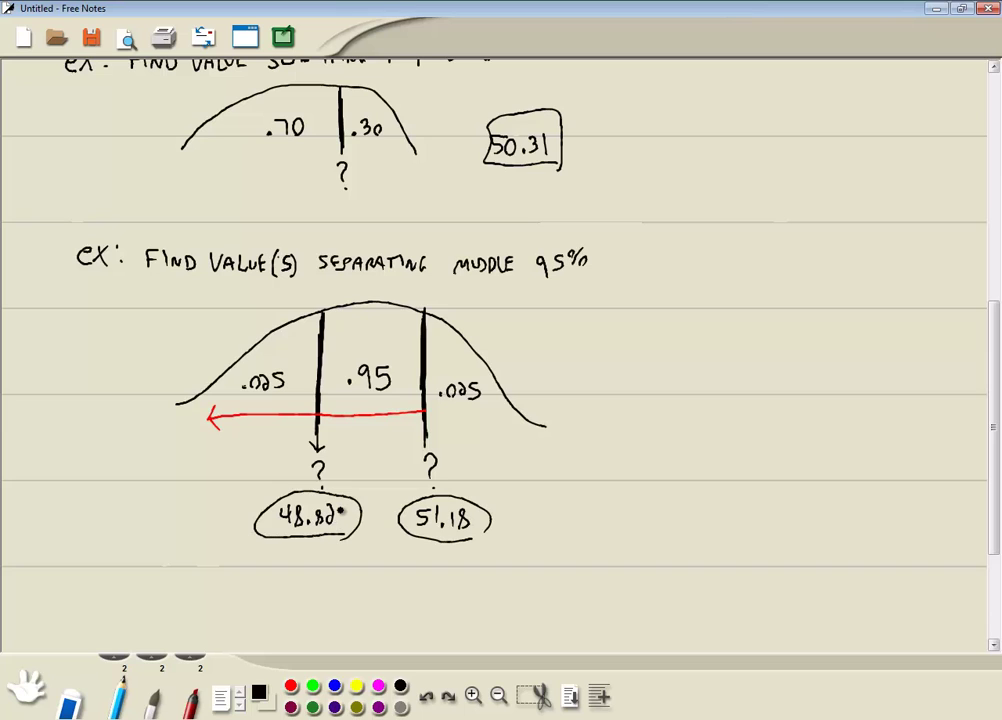
Scroll up to review the boxed answers 49.5 and 50.31
scroll(345, 505, "up", 5)
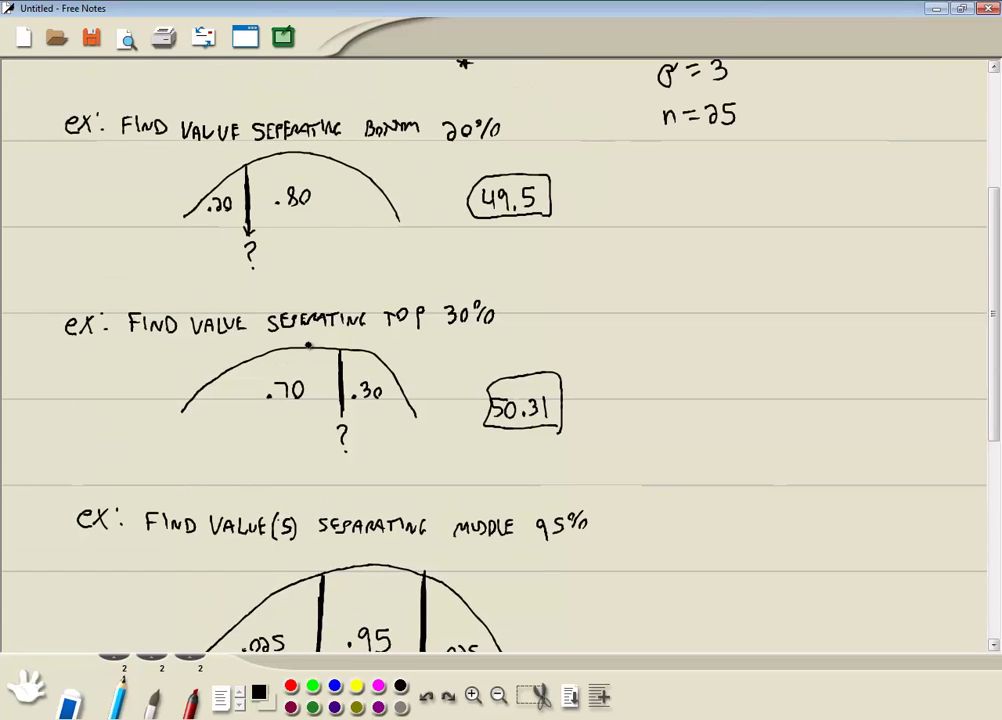
scroll(324, 367, "up", 1)
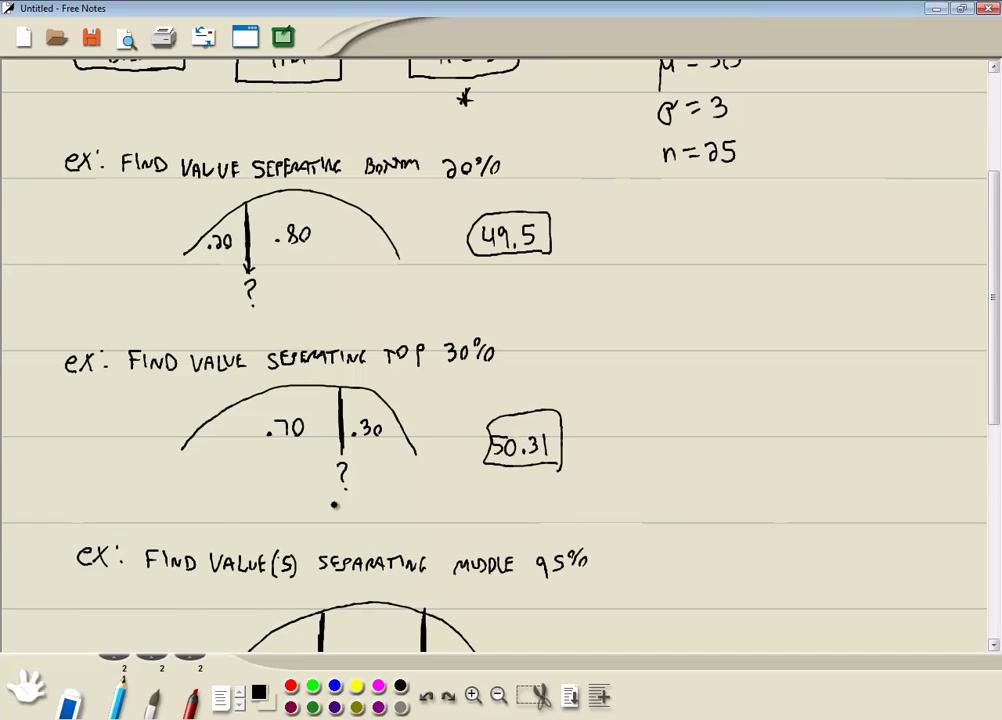
scroll(293, 553, "down", 2)
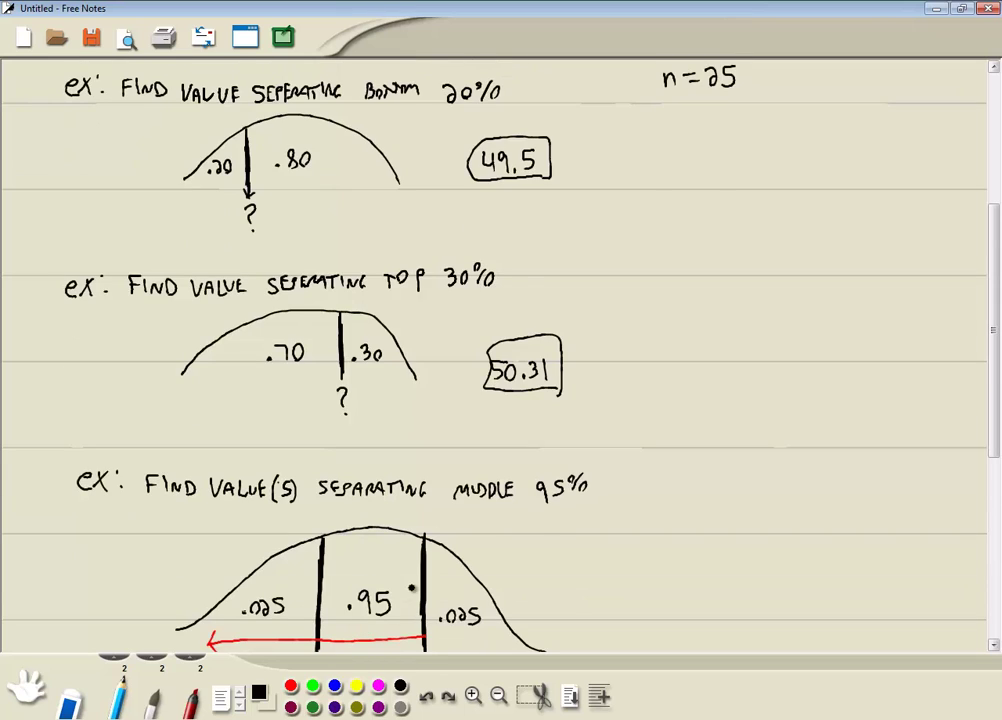
scroll(411, 583, "up", 8)
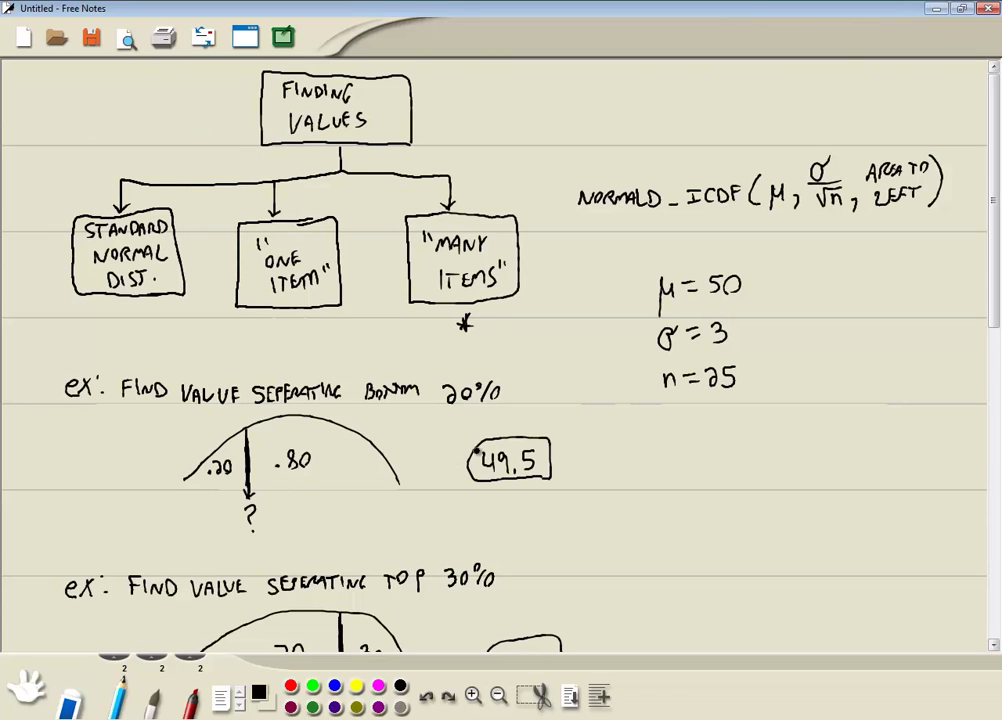
scroll(473, 440, "down", 7)
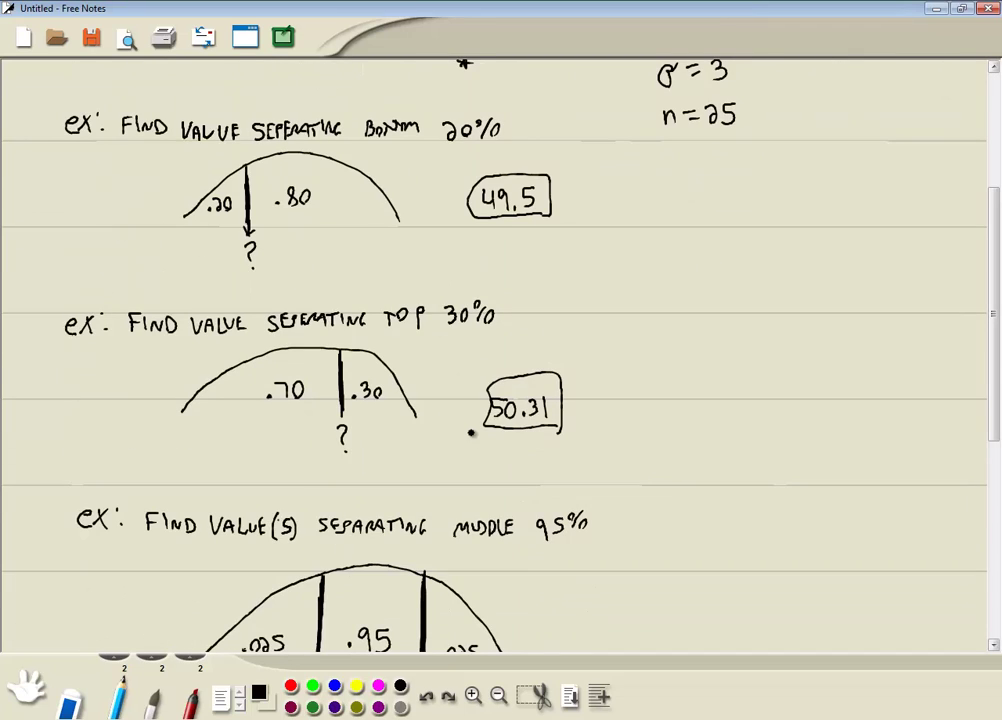
Draw a bell curve beside the 50.31 box, marked 3 hr, cut at 15 min into .30 and .70
mouse_move(650, 397)
left_mouse_down()
mouse_move(684, 362)
mouse_move(758, 324)
mouse_move(852, 330)
mouse_move(887, 361)
mouse_move(914, 409)
left_mouse_up()
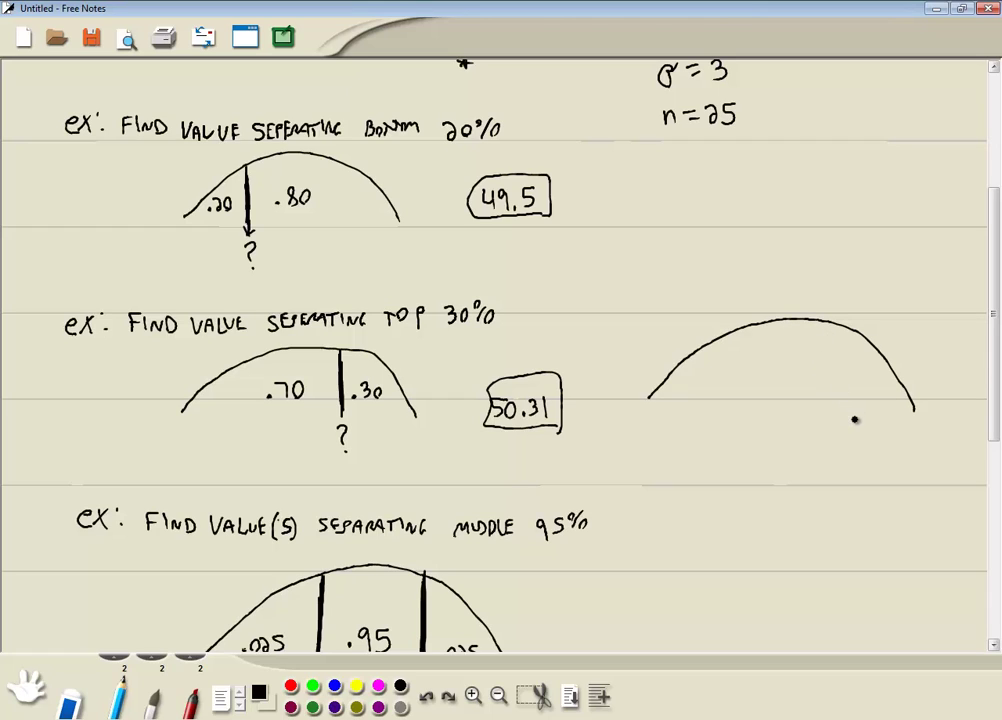
mouse_move(866, 416)
left_mouse_down()
mouse_move(867, 436)
mouse_move(874, 416)
mouse_move(881, 428)
mouse_move(859, 448)
mouse_move(910, 451)
left_mouse_up()
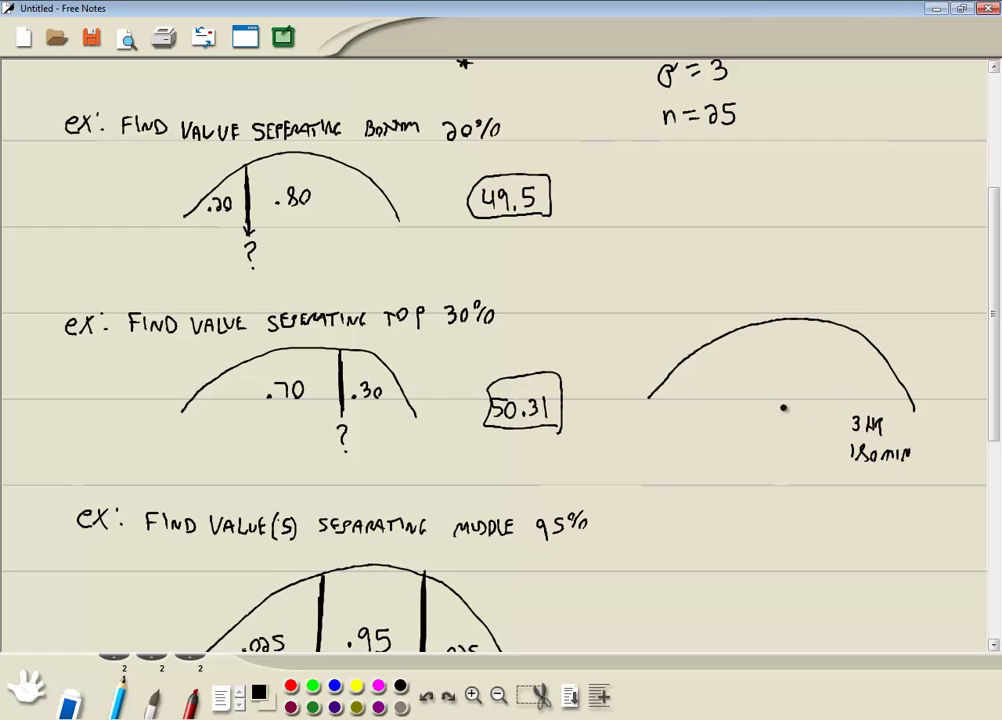
mouse_move(710, 418)
left_mouse_down()
mouse_move(708, 451)
mouse_move(734, 451)
left_mouse_up()
mouse_move(717, 341)
left_mouse_down()
mouse_move(709, 405)
mouse_move(686, 389)
left_mouse_up()
left_click_drag(698, 377, 697, 378)
mouse_move(768, 373)
left_mouse_down()
mouse_move(772, 388)
mouse_move(790, 372)
left_mouse_up()
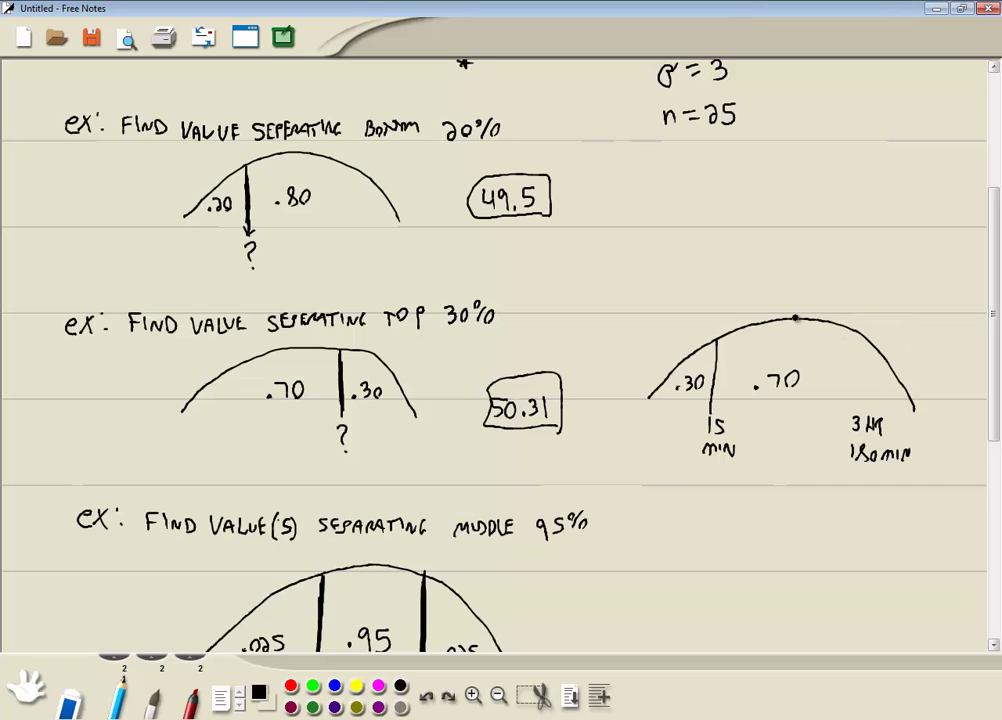
scroll(796, 318, "down", 3)
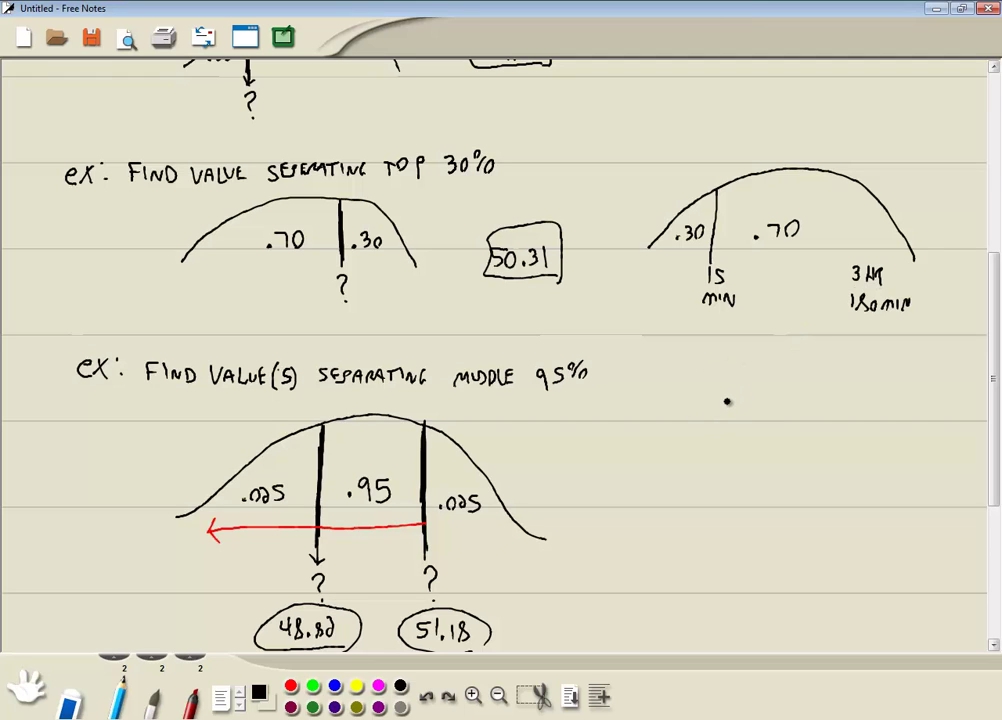
Write '80th percentile' and sketch a curve below it divided into .80 left and .20 right
mouse_move(715, 393)
left_mouse_down()
mouse_move(774, 407)
mouse_move(776, 417)
mouse_move(777, 399)
mouse_move(792, 399)
mouse_move(801, 416)
mouse_move(866, 410)
left_mouse_up()
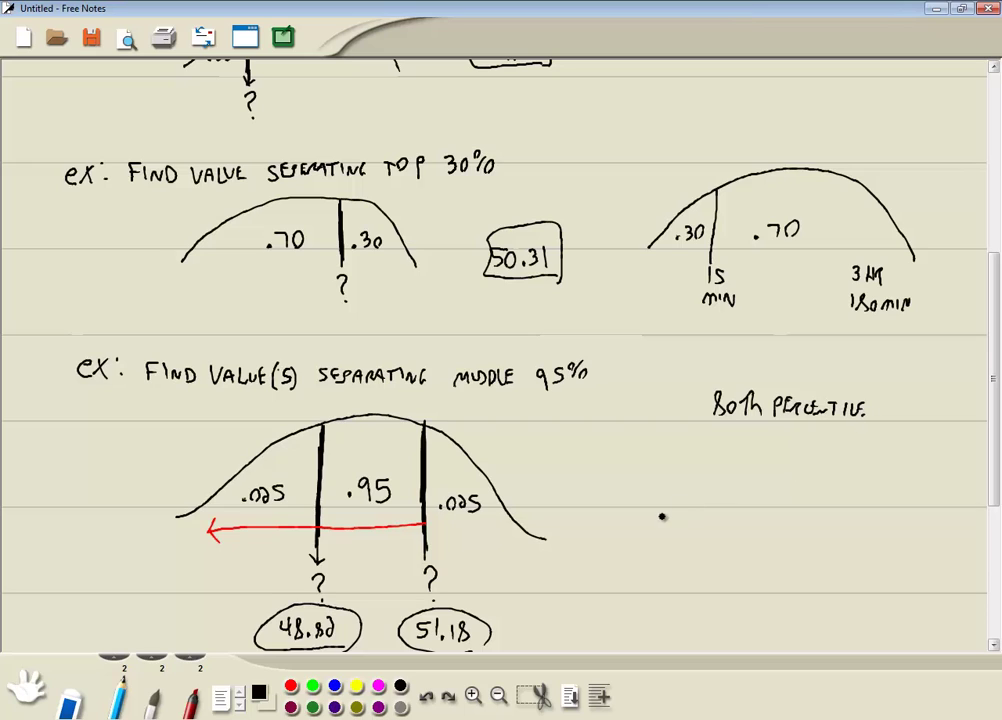
mouse_move(660, 517)
left_mouse_down()
mouse_move(736, 463)
mouse_move(820, 454)
mouse_move(890, 512)
left_mouse_up()
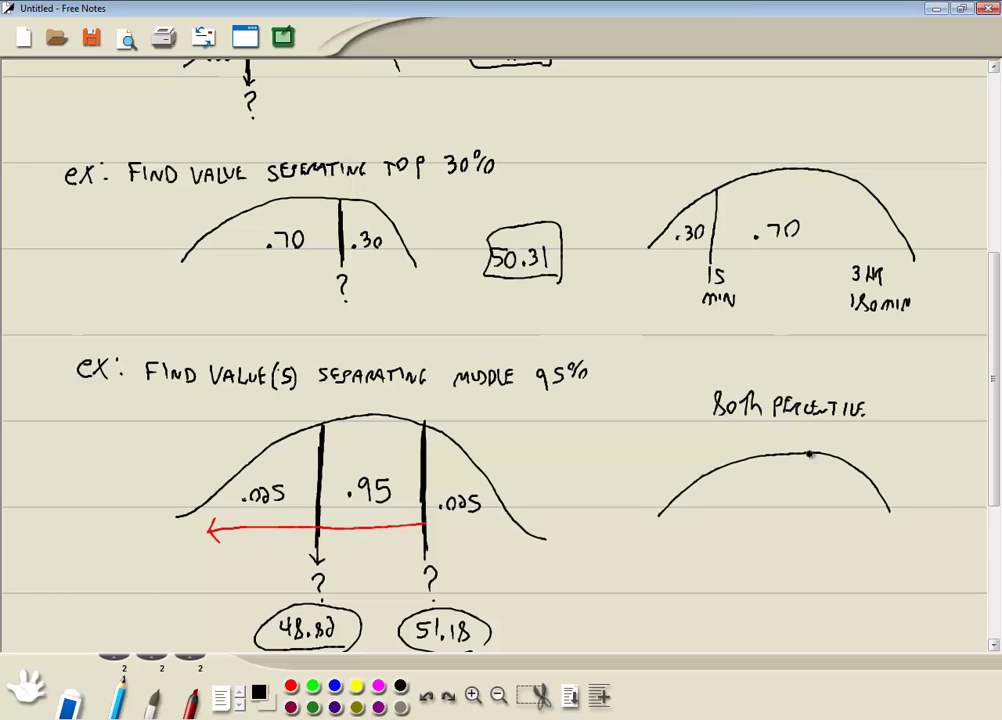
left_click_drag(810, 456, 810, 517)
left_click(745, 496)
mouse_move(763, 483)
left_mouse_down()
mouse_move(757, 497)
mouse_move(775, 486)
left_mouse_up()
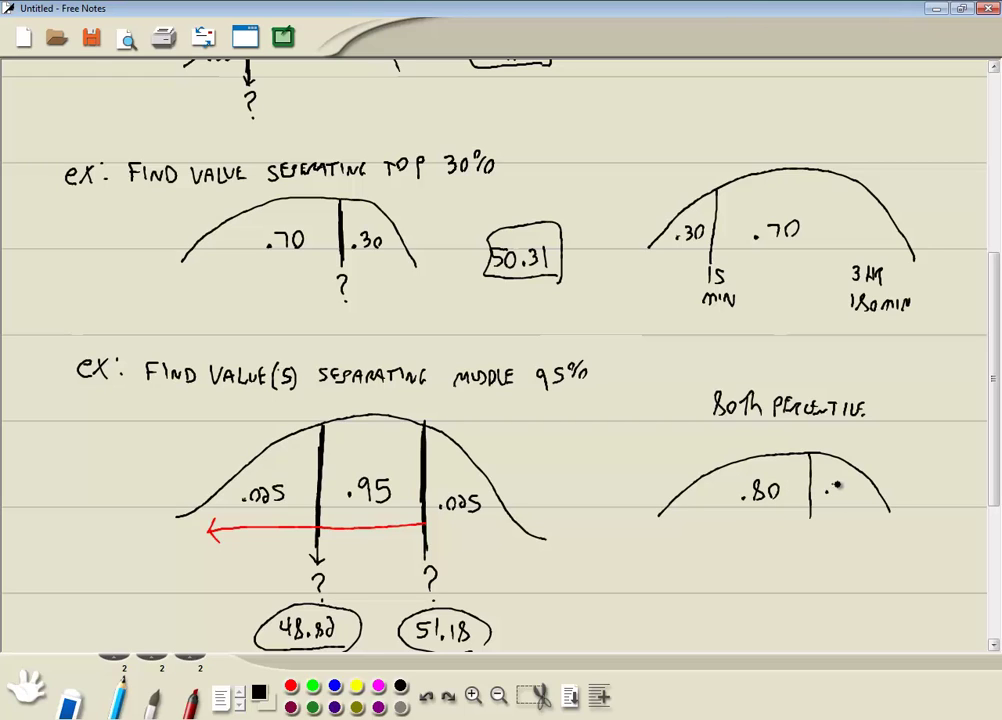
mouse_move(833, 485)
left_mouse_down()
mouse_move(841, 499)
mouse_move(849, 486)
left_mouse_up()
Scroll to the page top to show the Finding Values diagram and NORMALD_ICDF formula
scroll(117, 500, "up", 3)
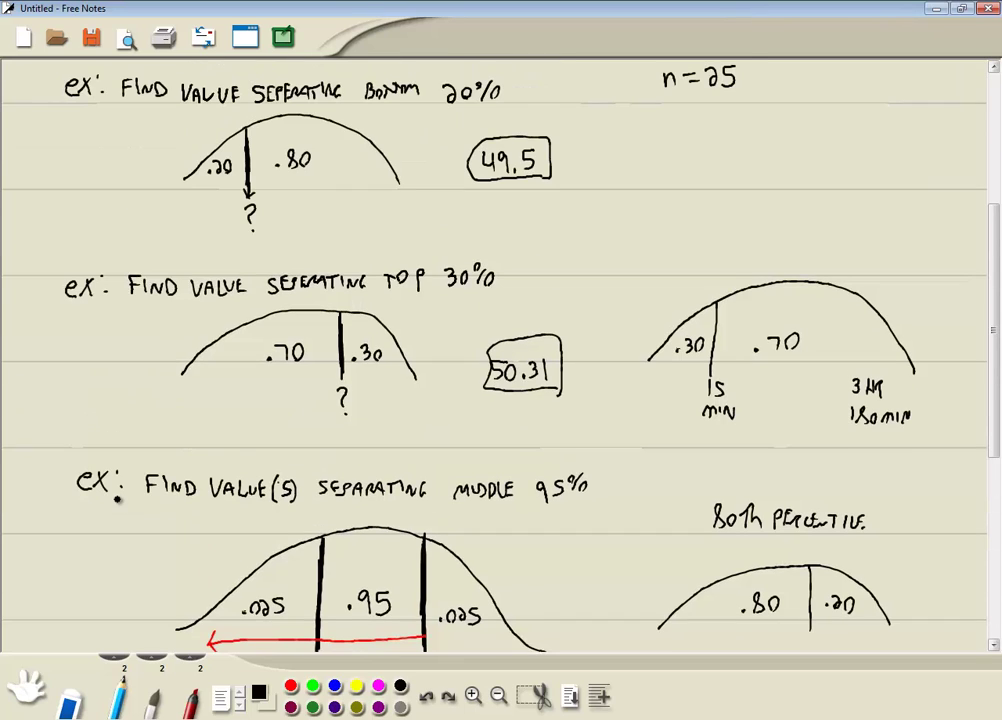
scroll(117, 500, "up", 8)
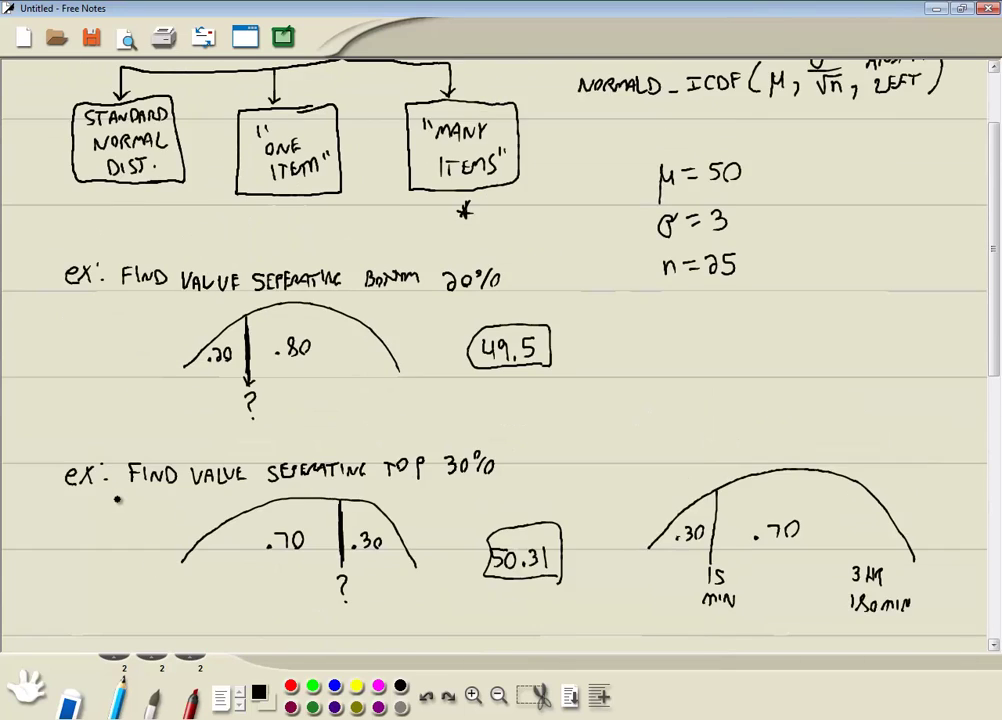